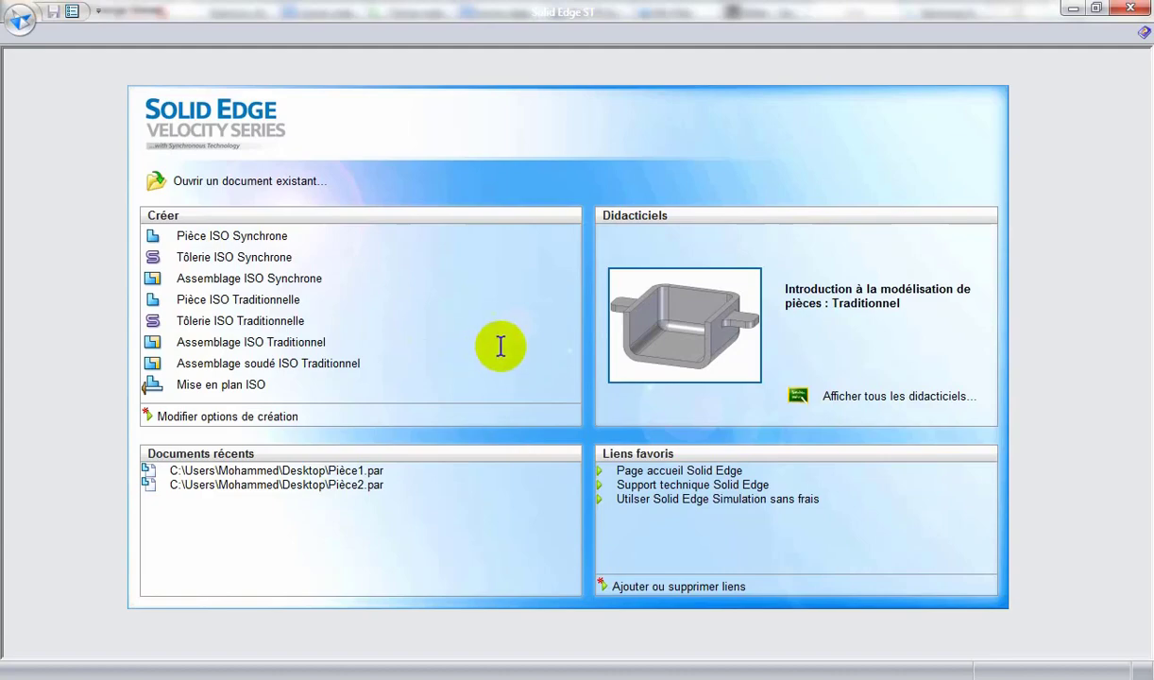
Create a new Pièce ISO Synchrone document and orient the view to the XY plane from above
left_click(241, 238)
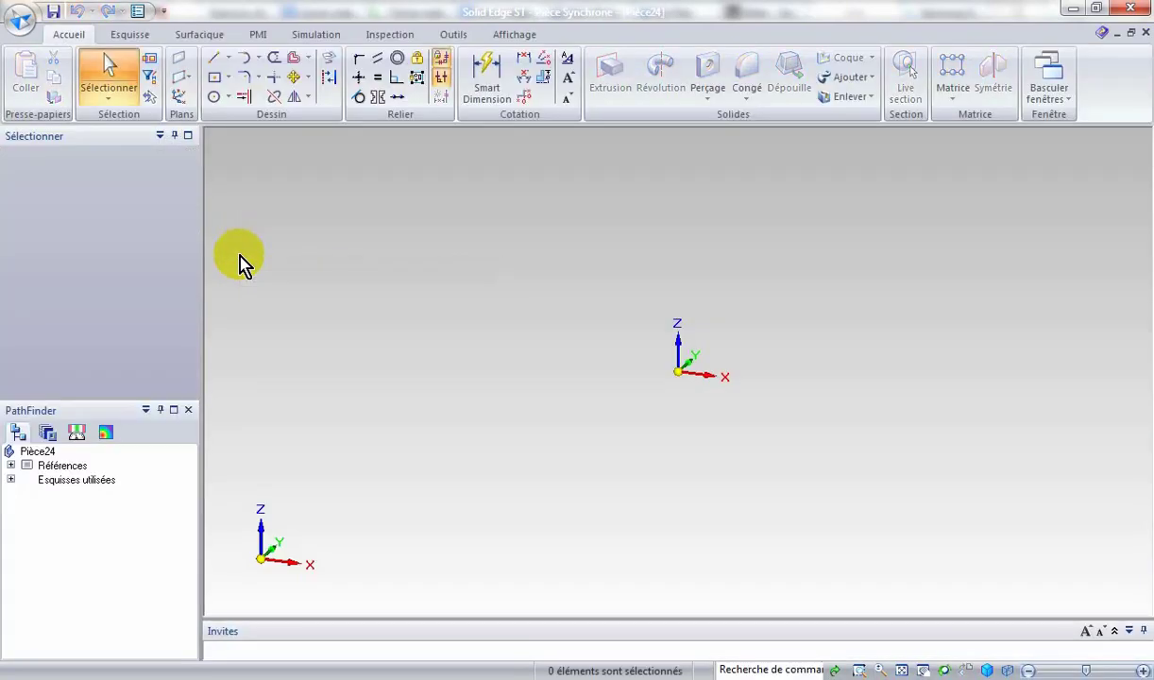
key("ctrl+t")
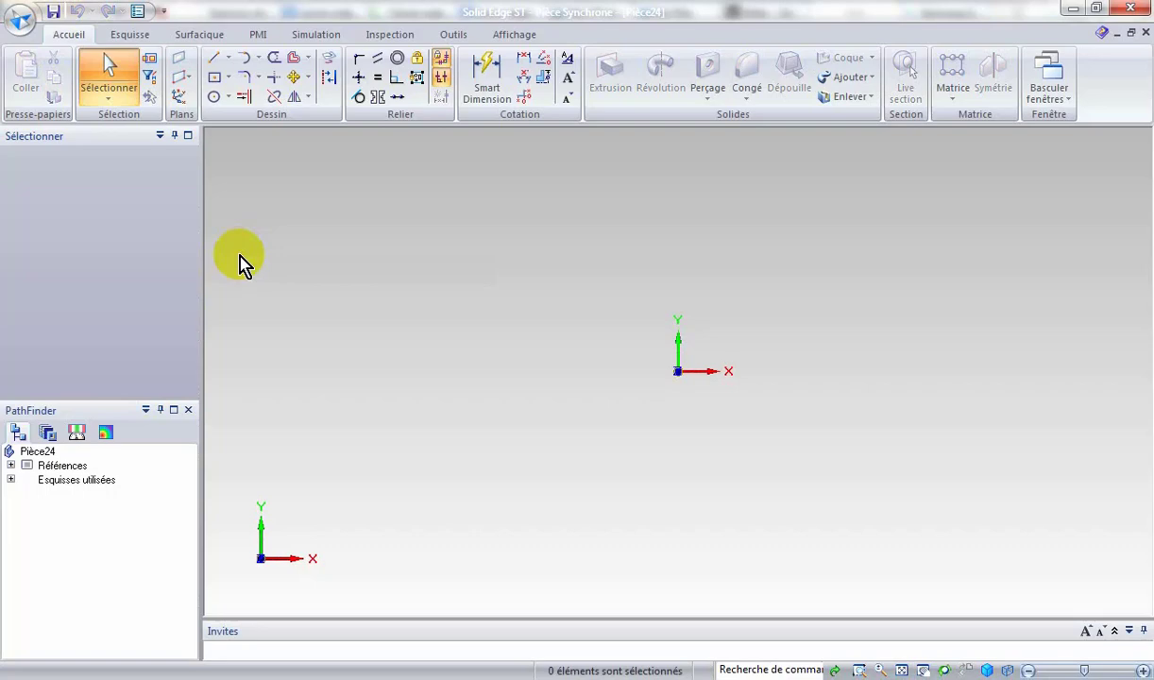
Draw a two-point rectangle from the origin, 75 mm wide and 40 mm high at a 0° angle
left_click(229, 77)
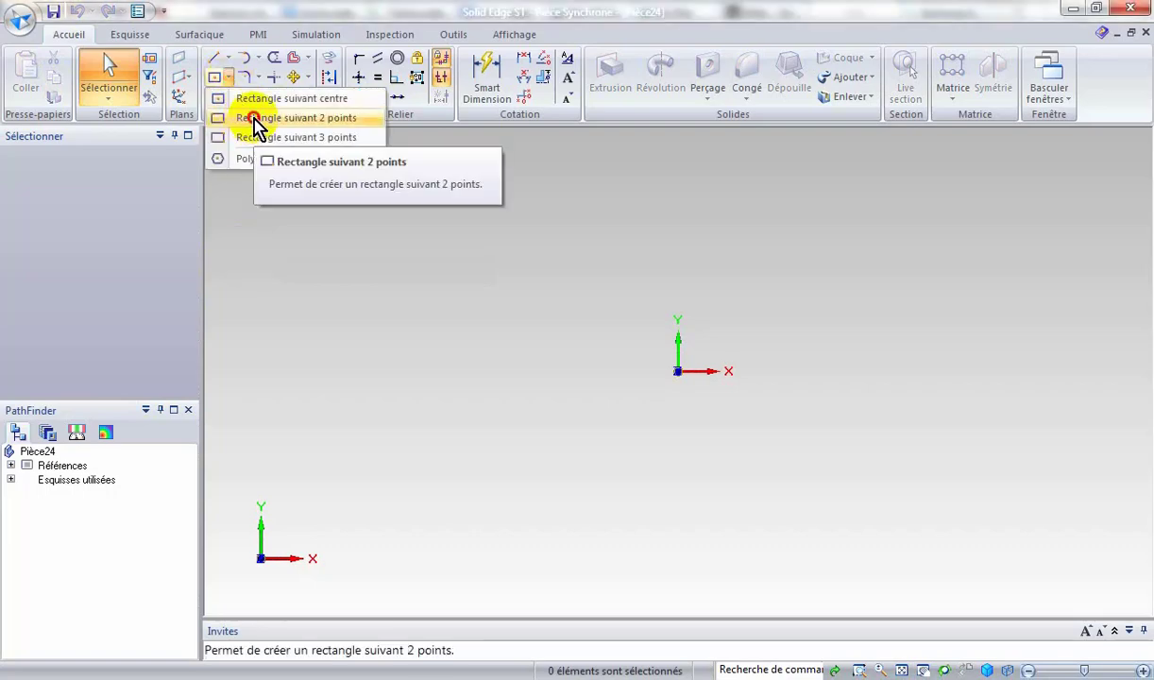
left_click(254, 120)
left_click(676, 371)
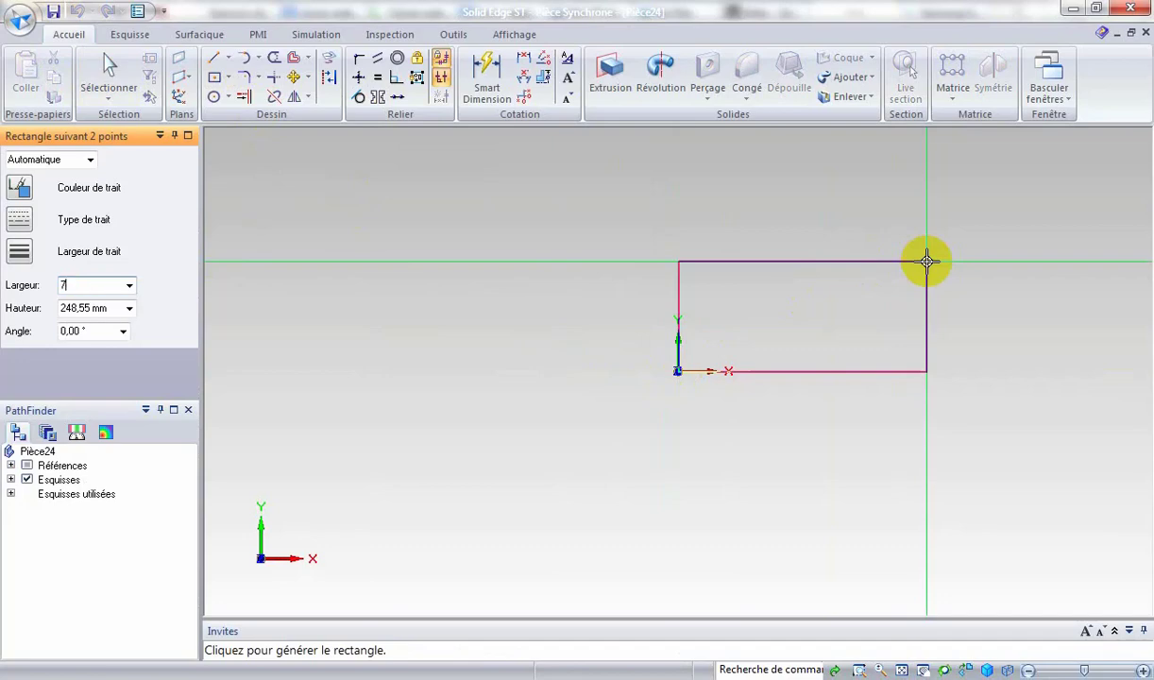
key("Tab")
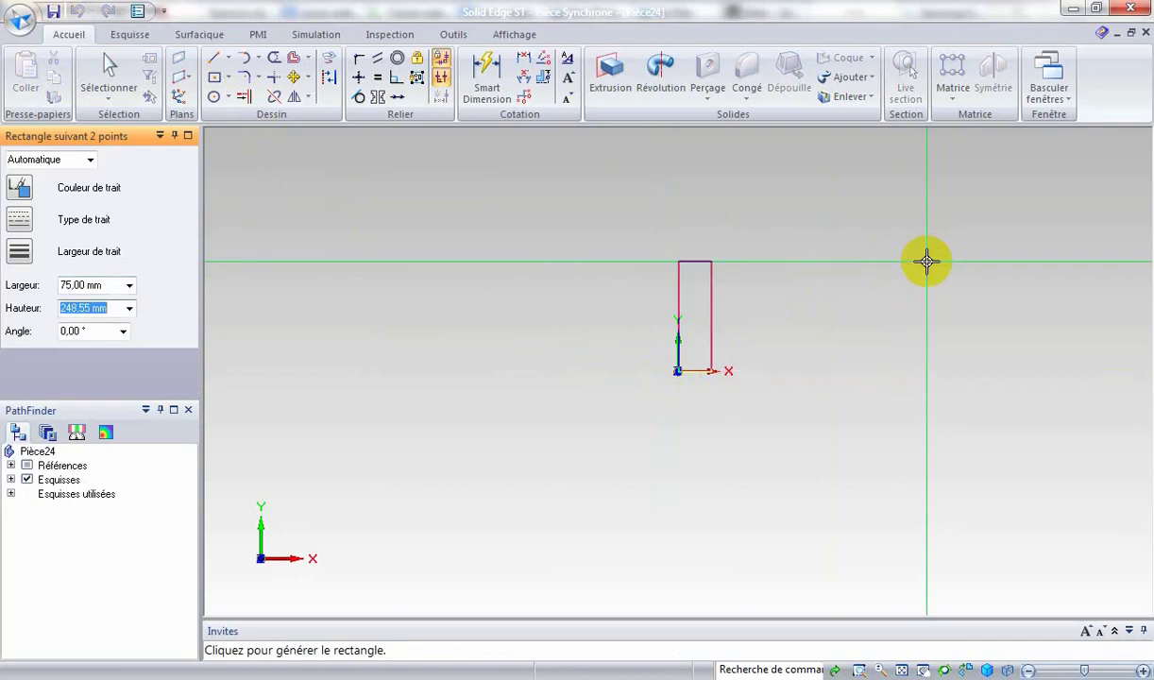
type("40")
key("Tab")
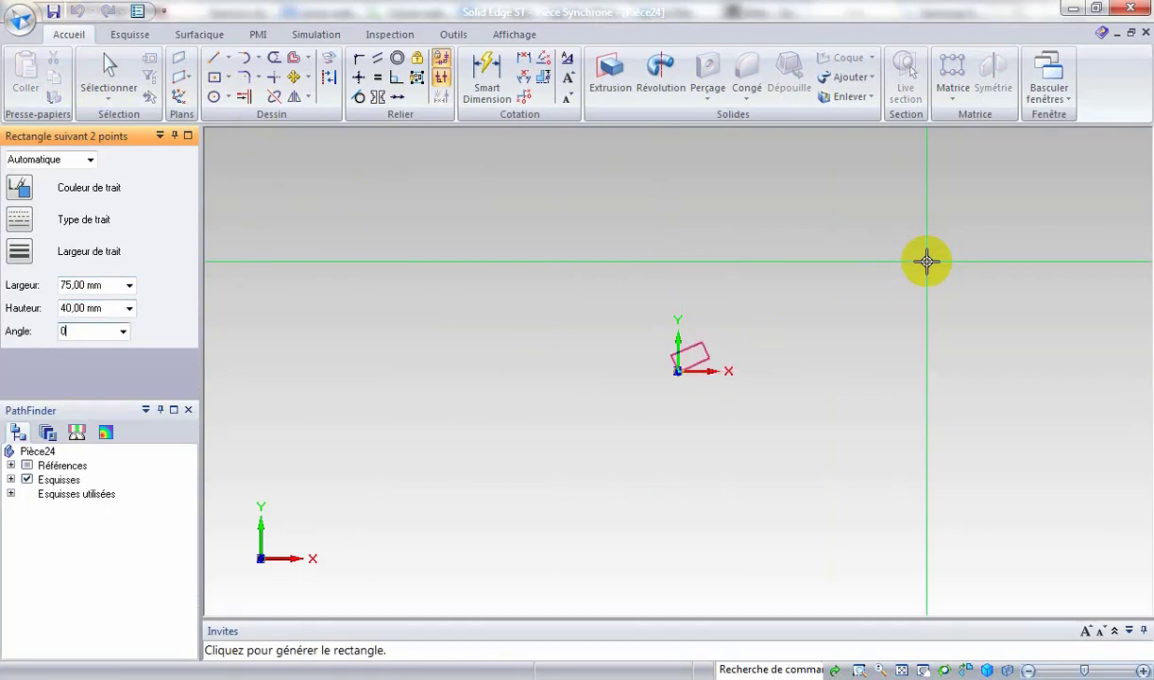
type("0")
key("Return")
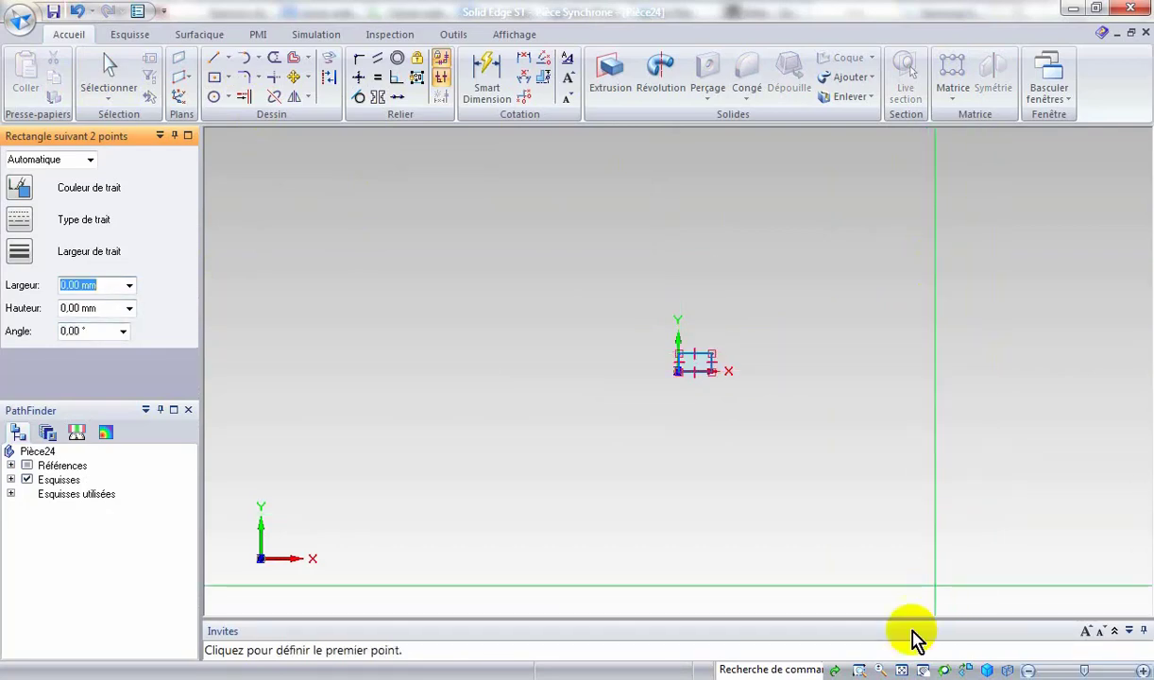
left_click(904, 668)
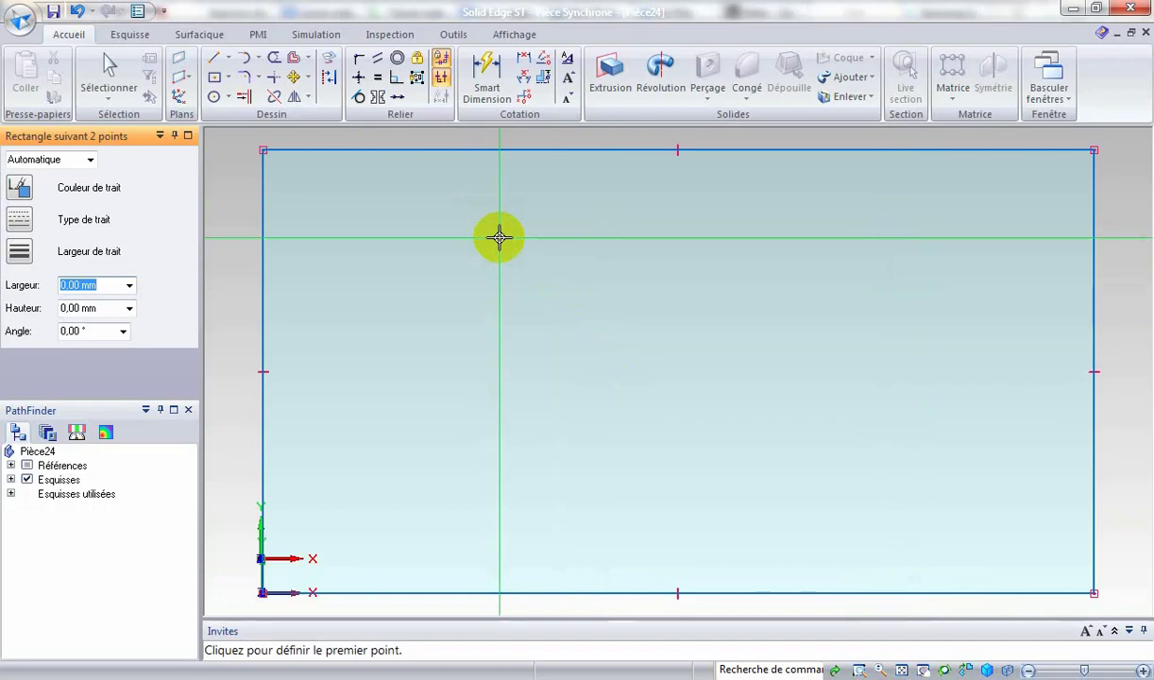
Draw two roughly vertical lines from the rectangle's top edge to its bottom edge, dividing it into three zones
left_click(215, 59)
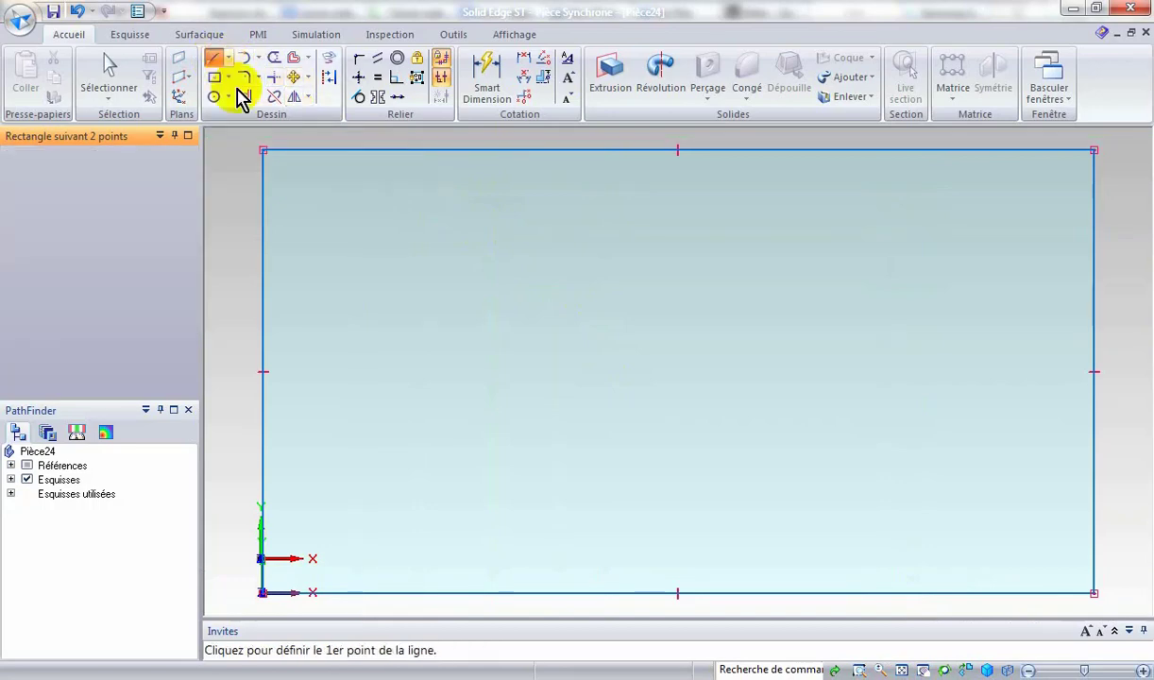
left_click(496, 151)
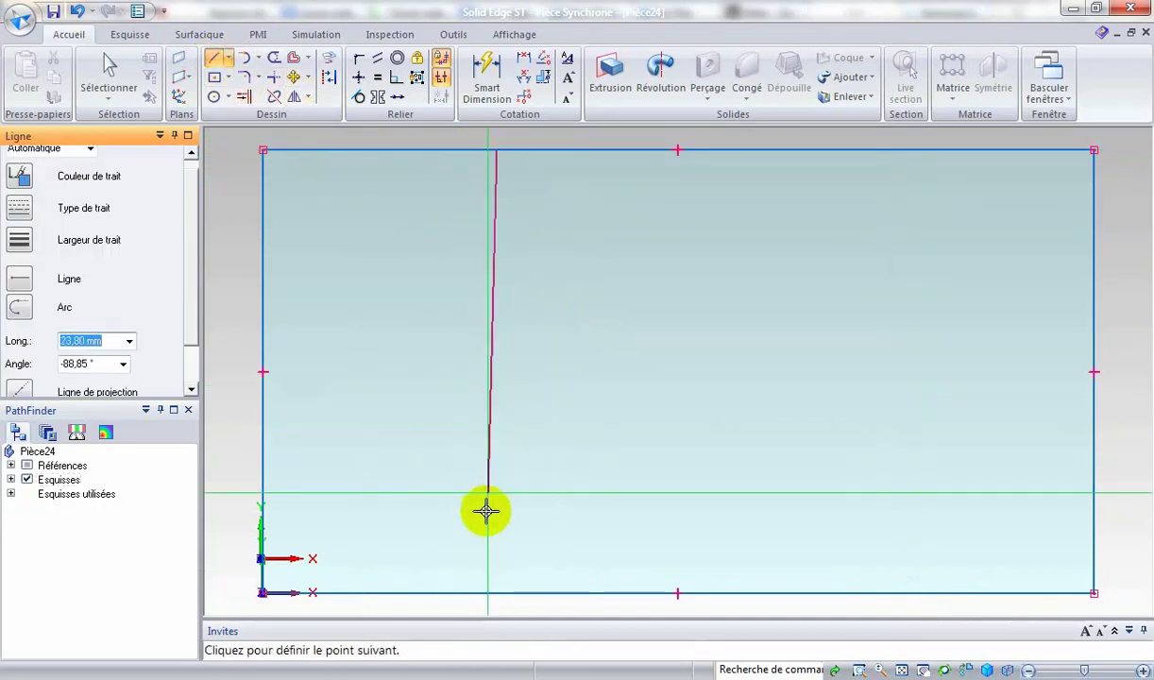
left_click(496, 592)
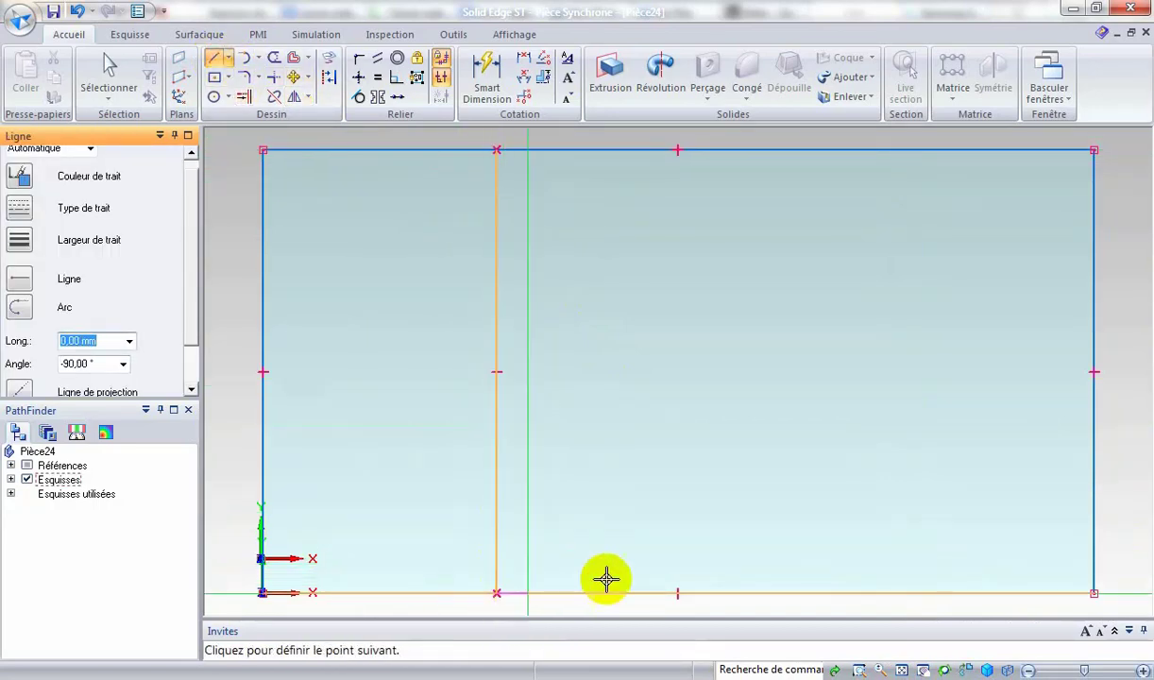
right_click(902, 307)
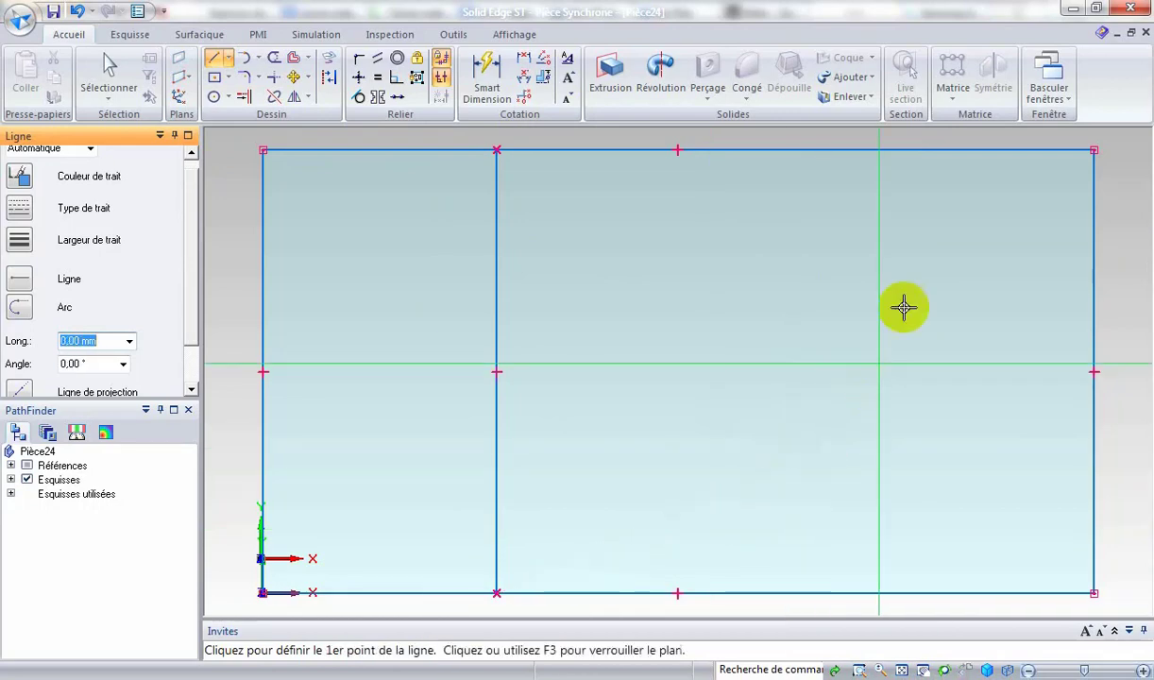
left_click(915, 150)
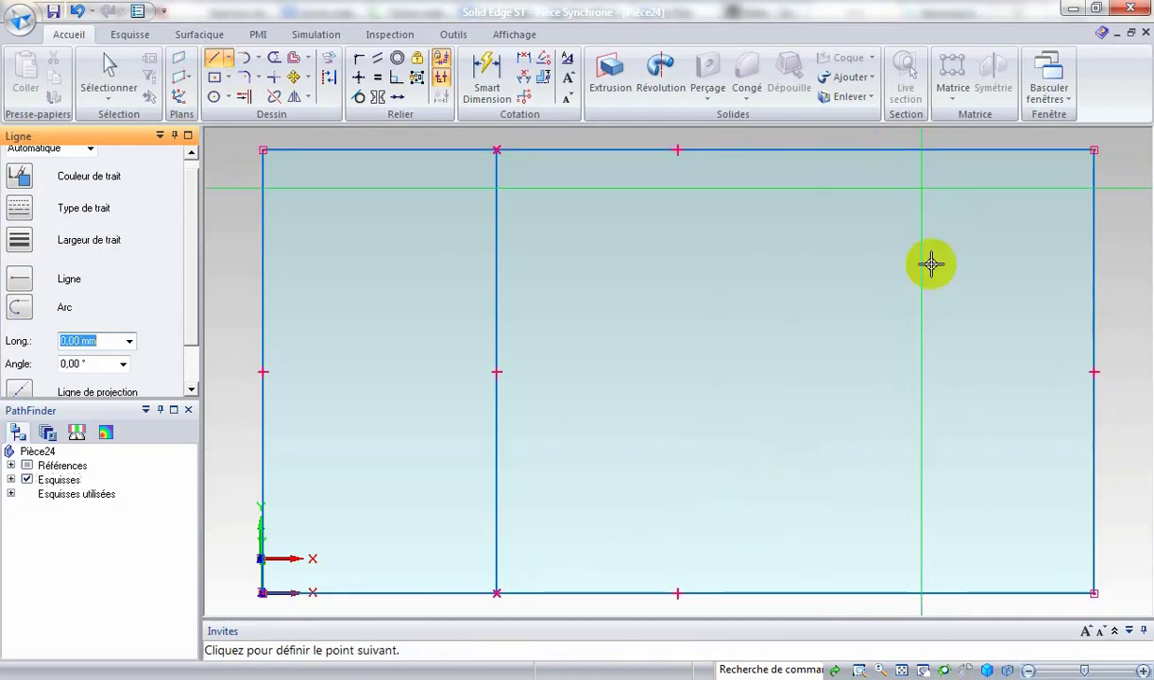
left_click(909, 592)
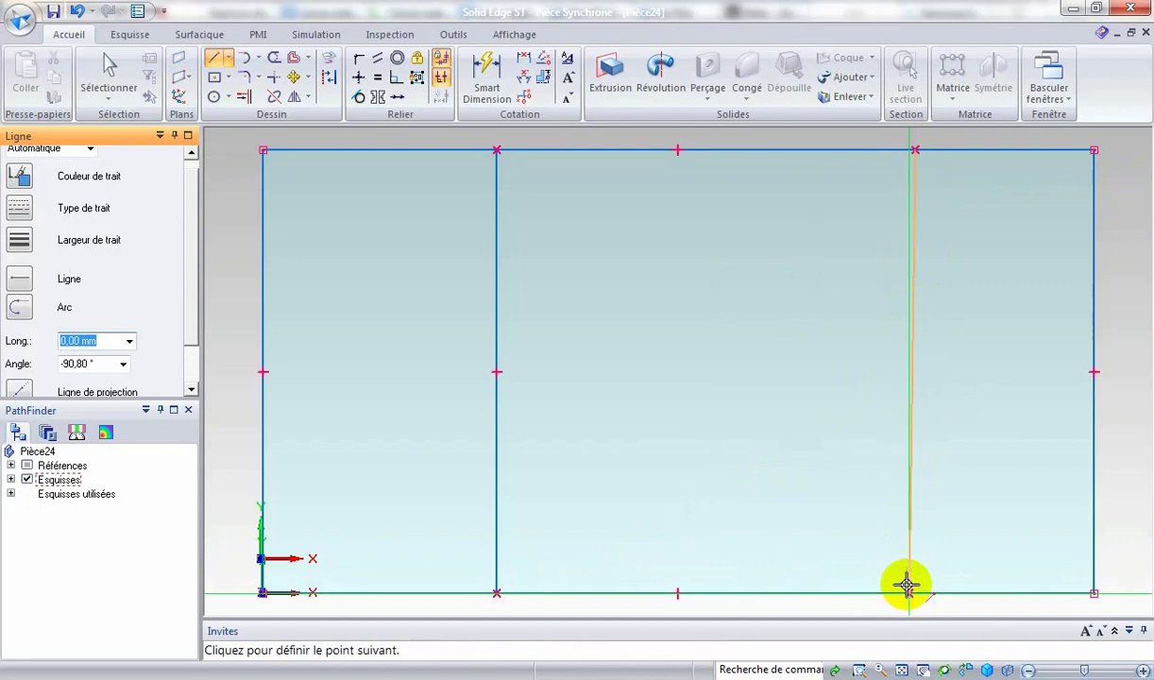
right_click(699, 427)
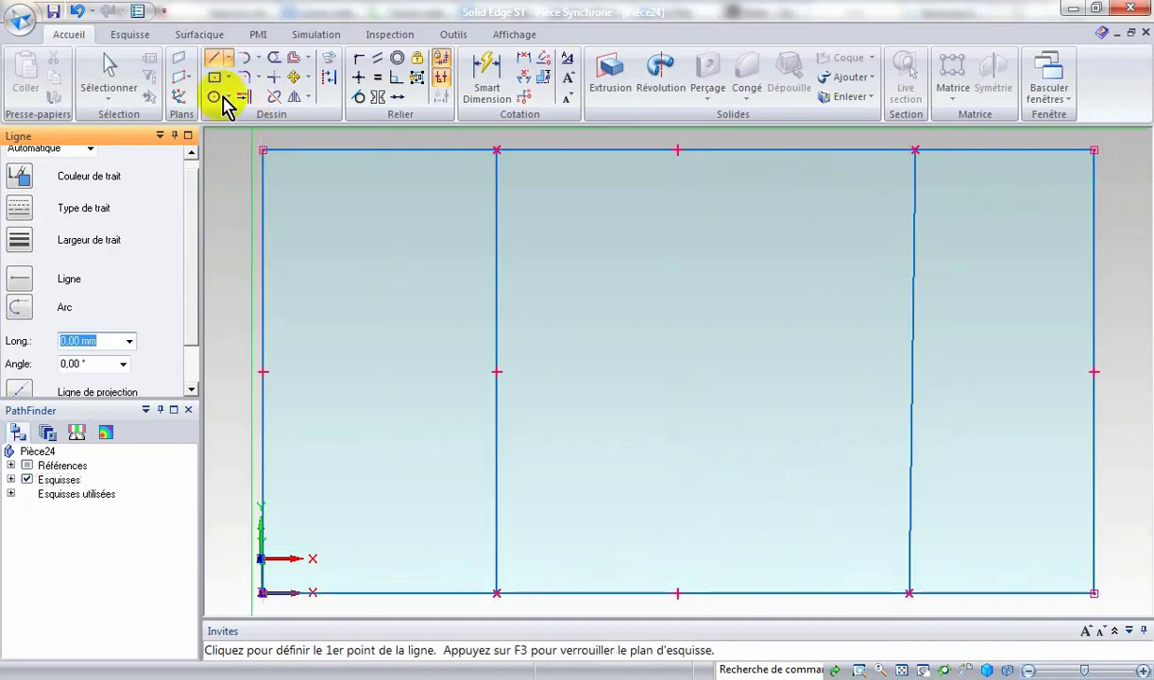
Draw a two-point rectangle in the middle zone, spanning from the left dividing line to the right one
left_click(228, 78)
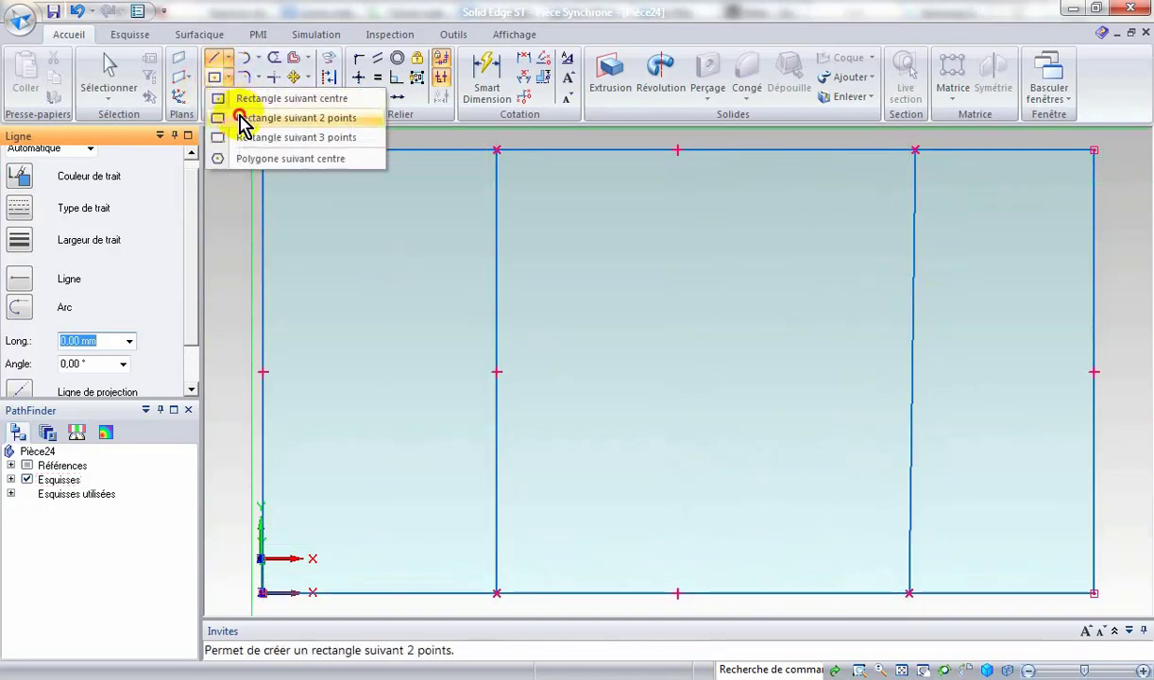
left_click(244, 119)
left_click(498, 254)
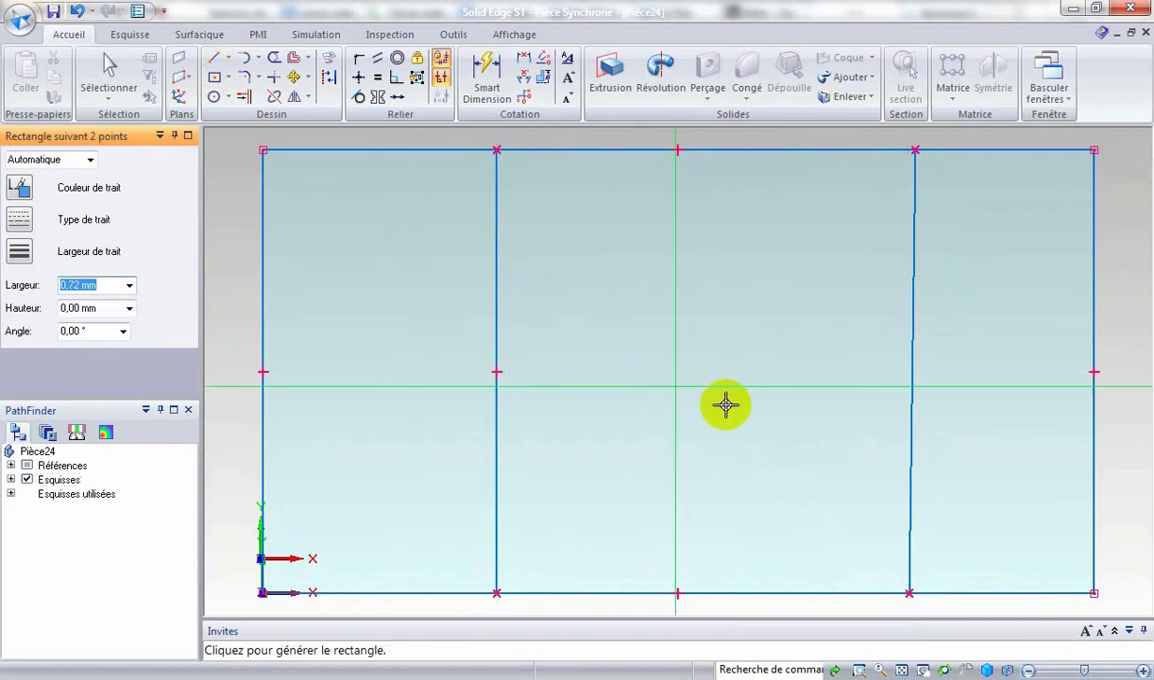
left_click(913, 479)
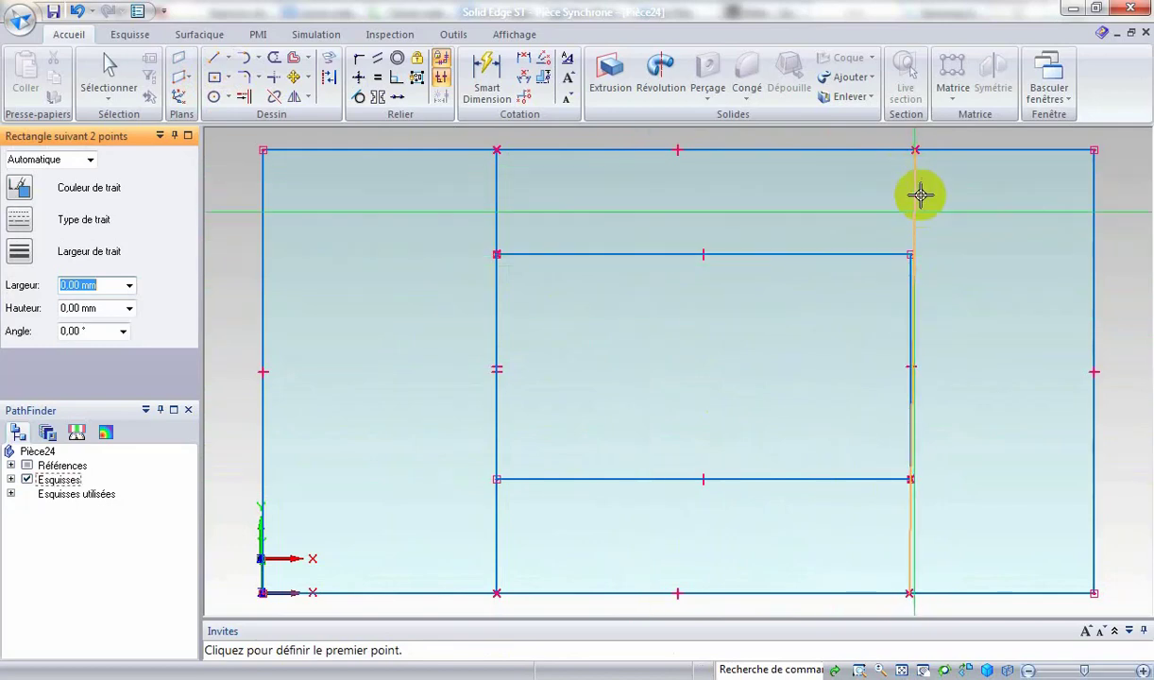
Constrain the right dividing line to vertical and make it collinear with the inner rectangle's right side
left_click(357, 79)
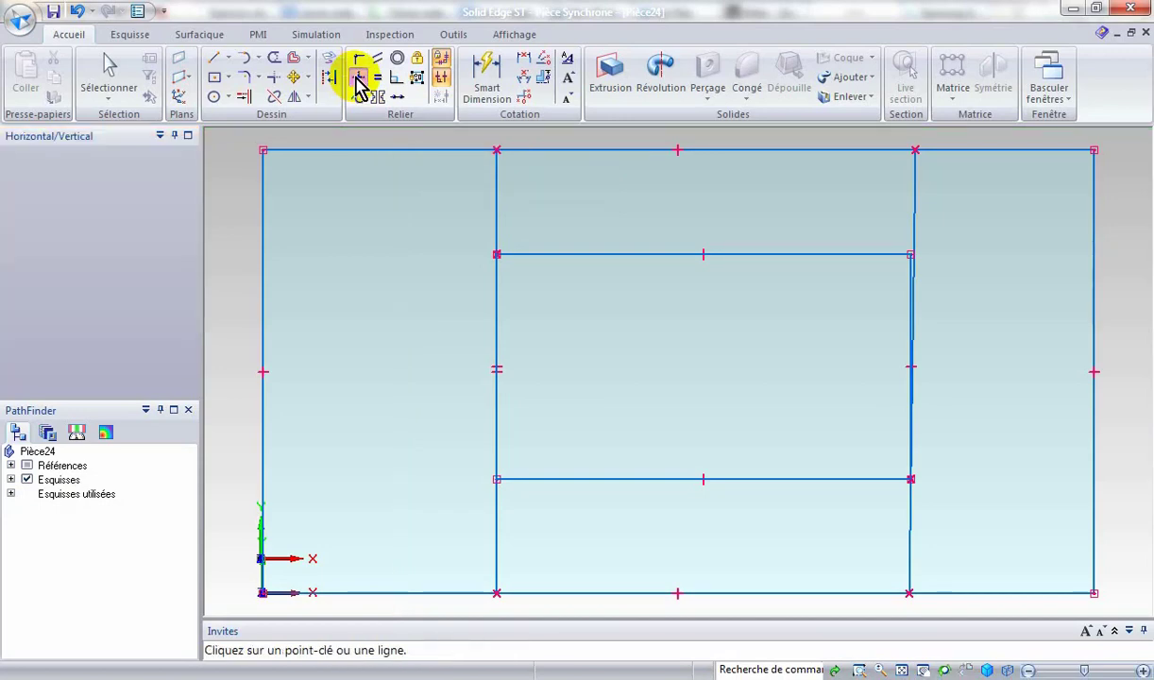
left_click(915, 192)
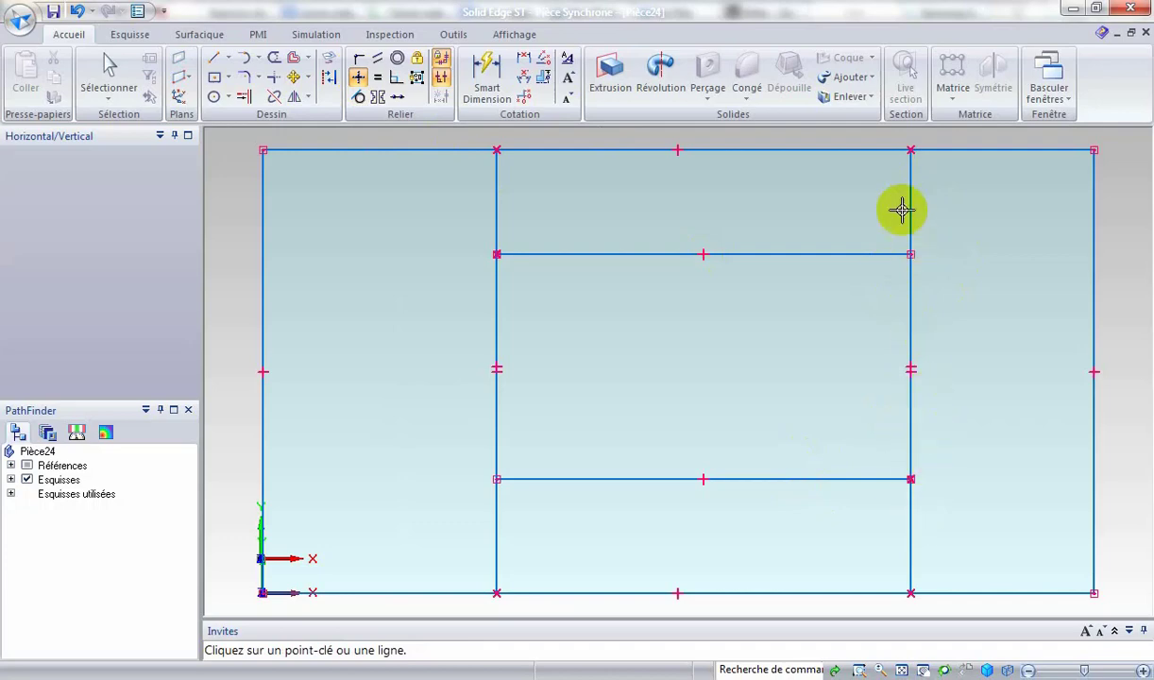
left_click(397, 98)
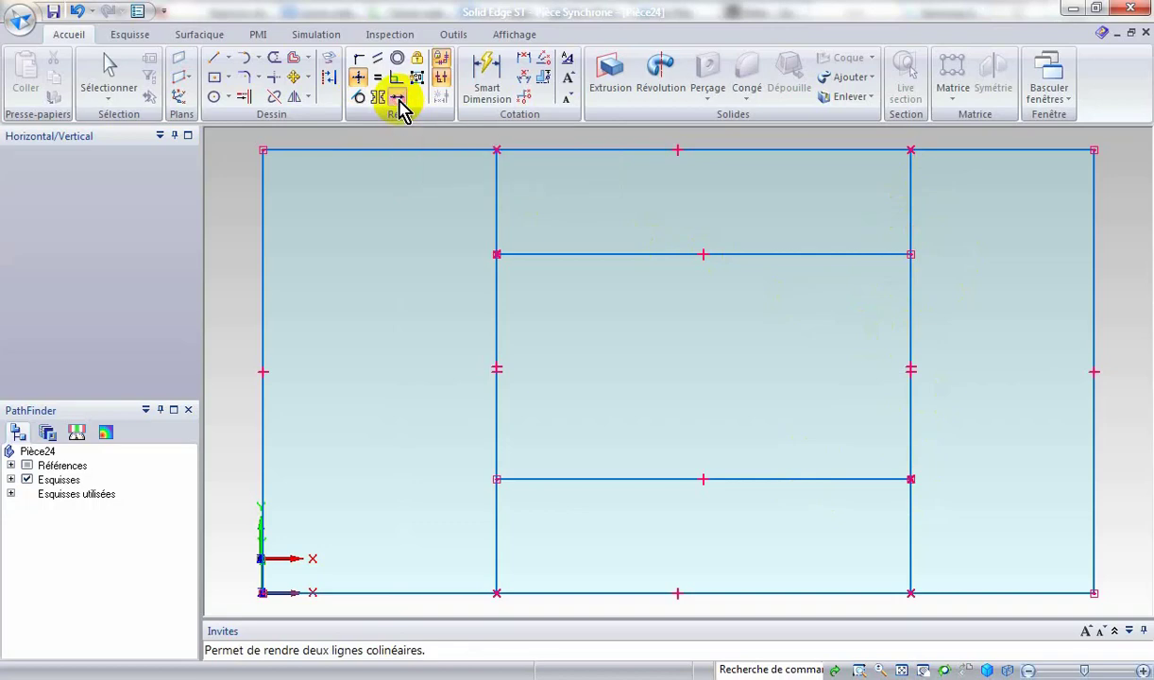
left_click(911, 222)
left_click(908, 288)
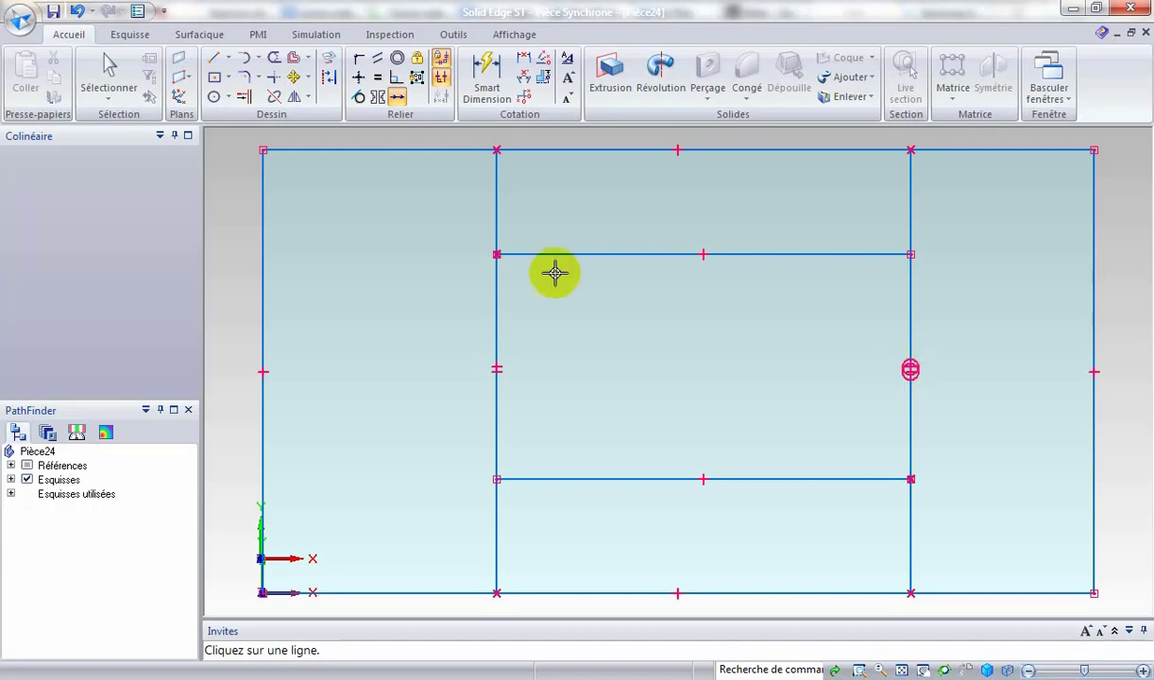
Draw two horizontally aligned circles inside the inner rectangle, about 7.7 mm diameter at left and about 8.5 mm at right
left_click(219, 99)
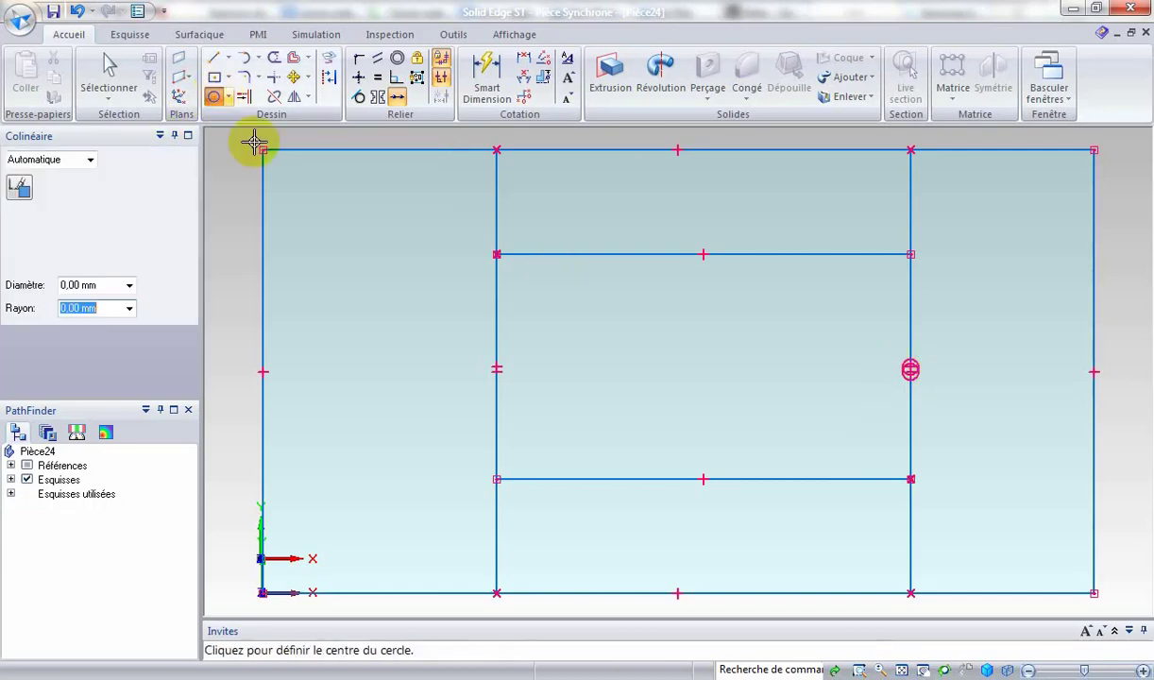
left_click(585, 363)
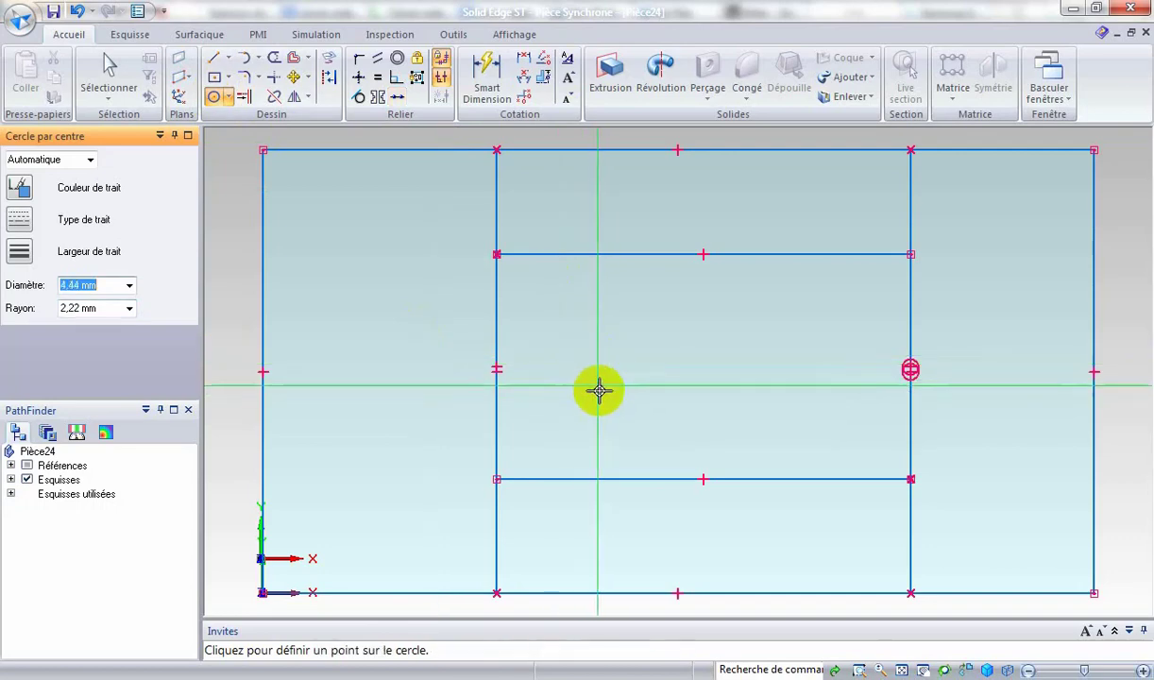
left_click(616, 393)
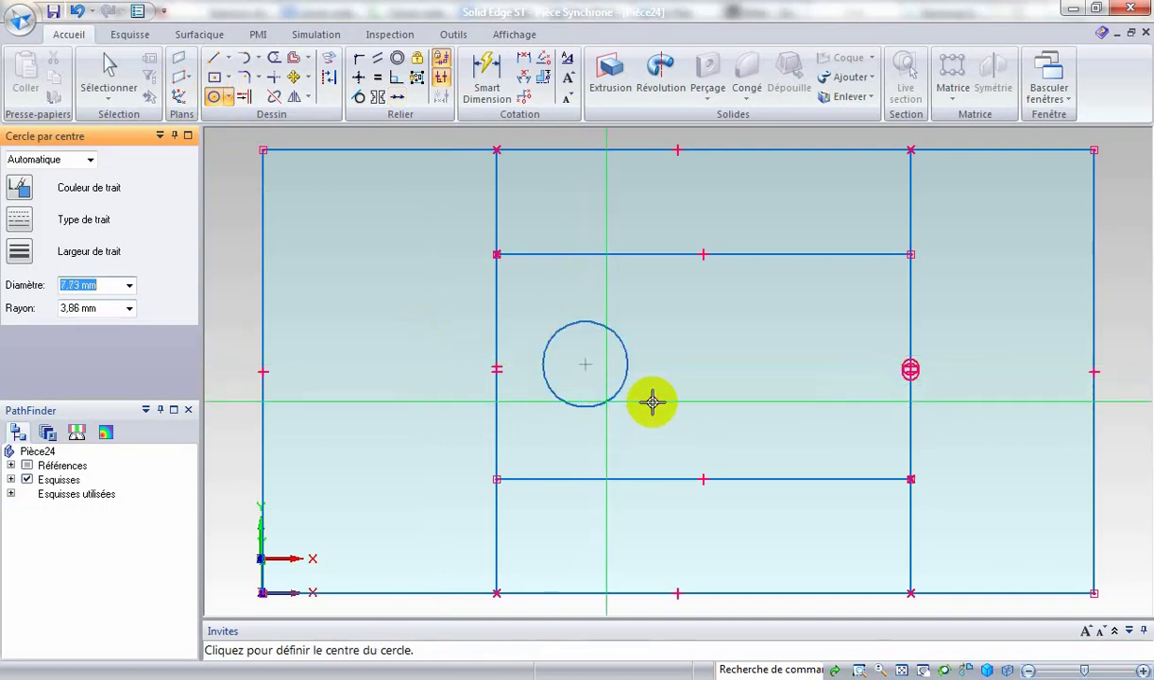
left_click(816, 364)
left_click(812, 411)
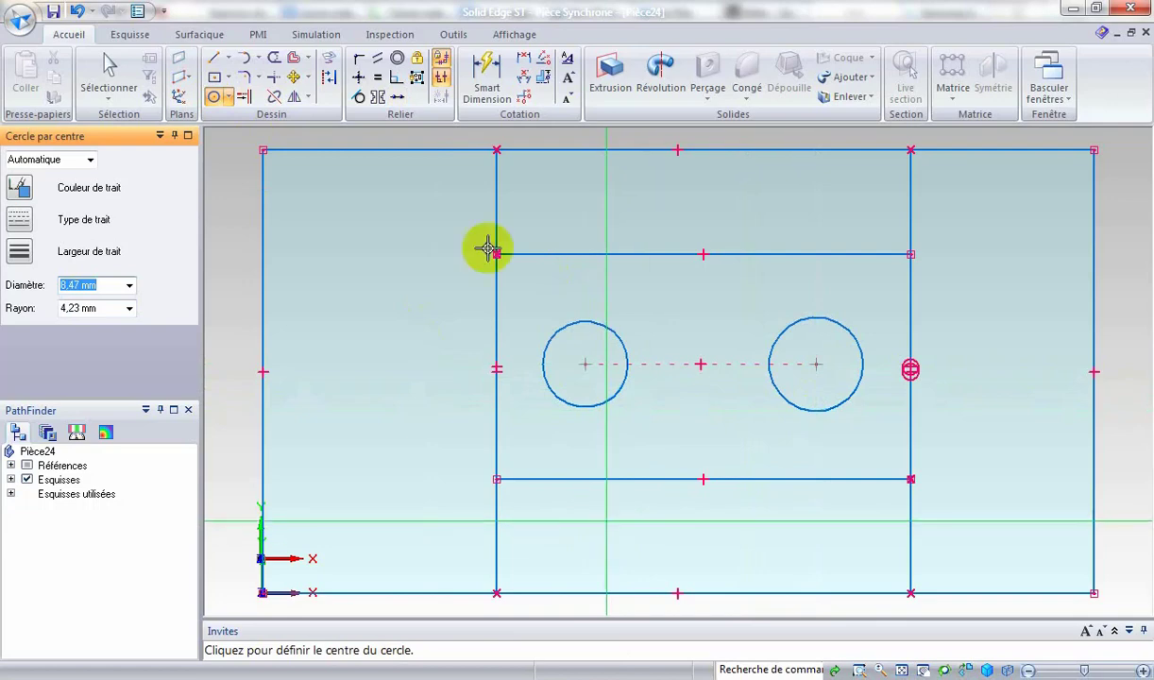
Apply an equal relation between the two circles
left_click(377, 79)
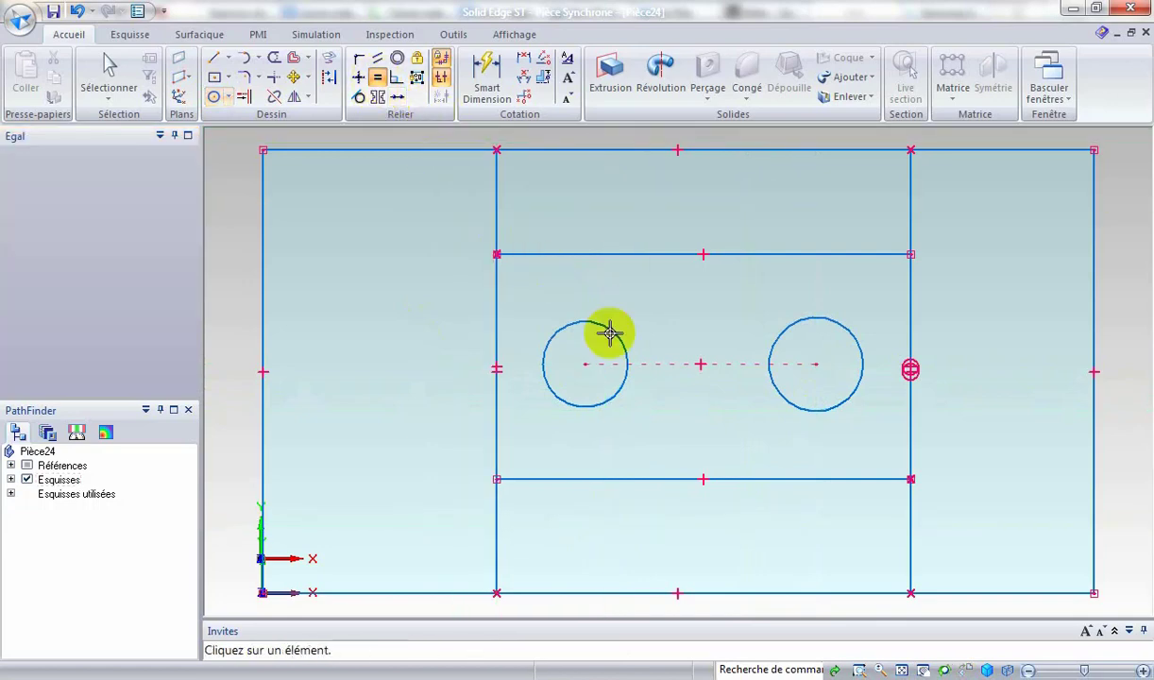
left_click(623, 335)
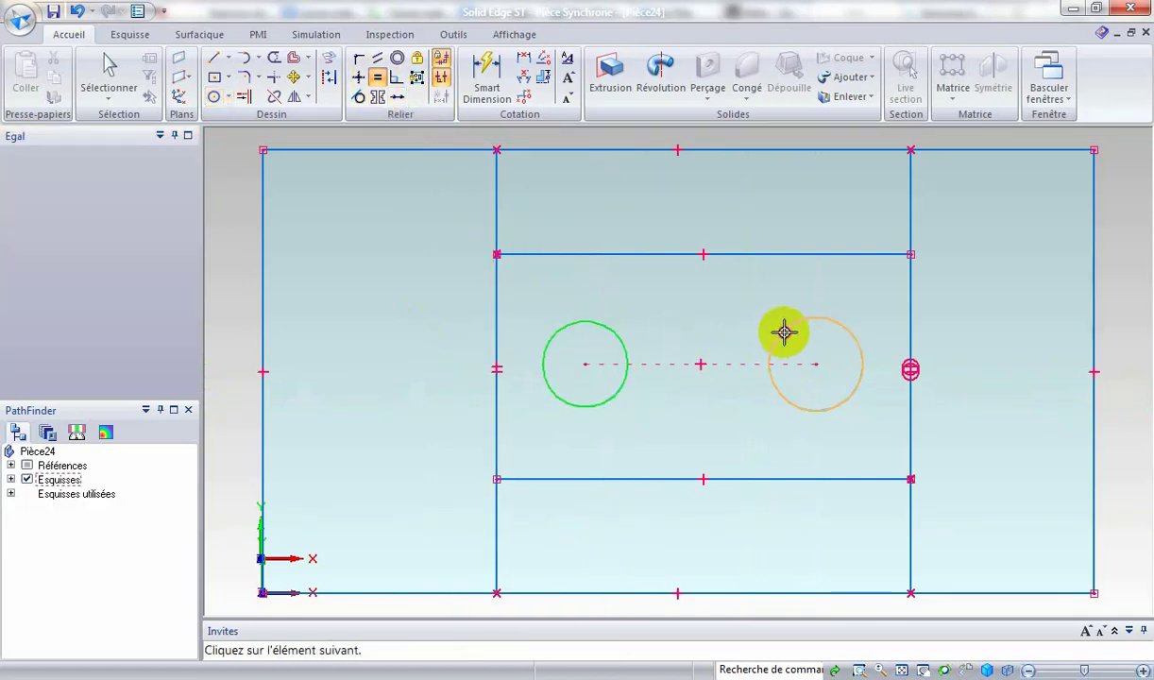
left_click(781, 333)
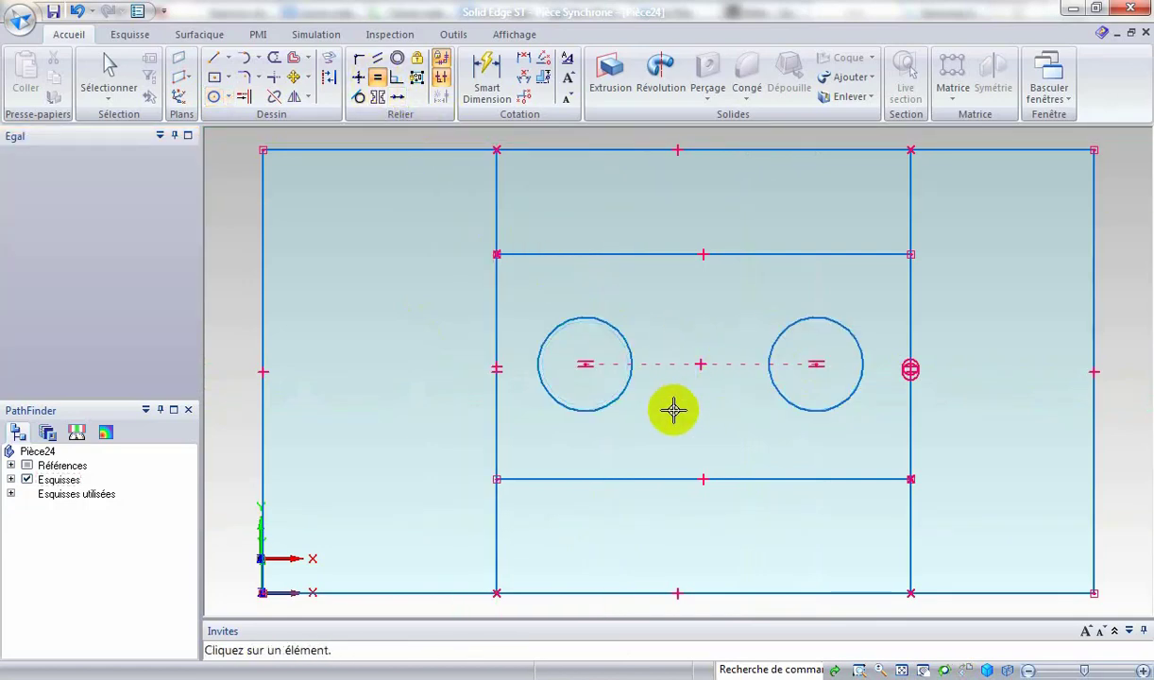
Consult part 6 in the PDF viewer and chamfer the sketch outline's upper-left corner at 45° with setback A of 6 mm
left_click(257, 77)
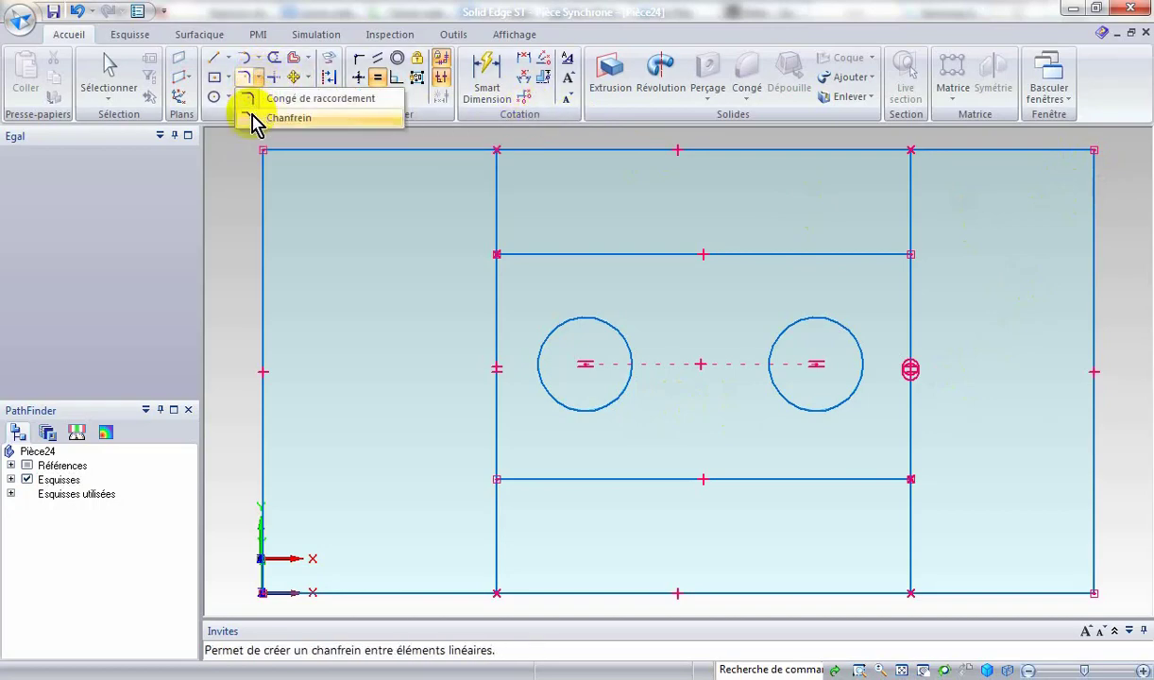
left_click(254, 115)
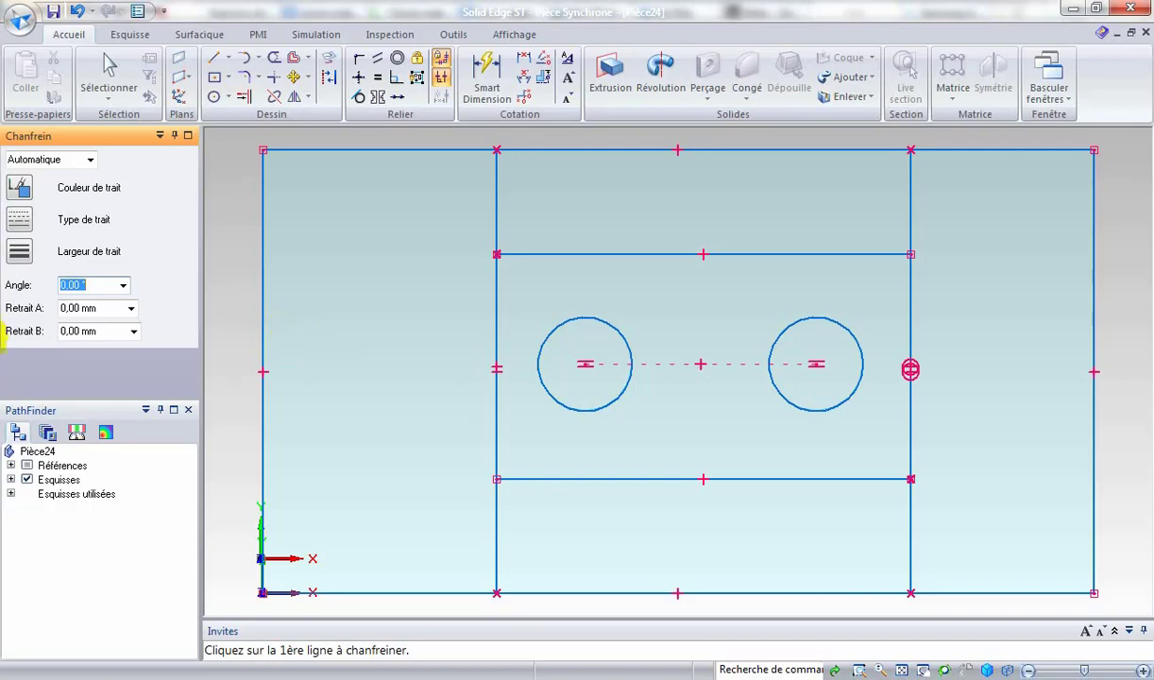
left_click(0, 337)
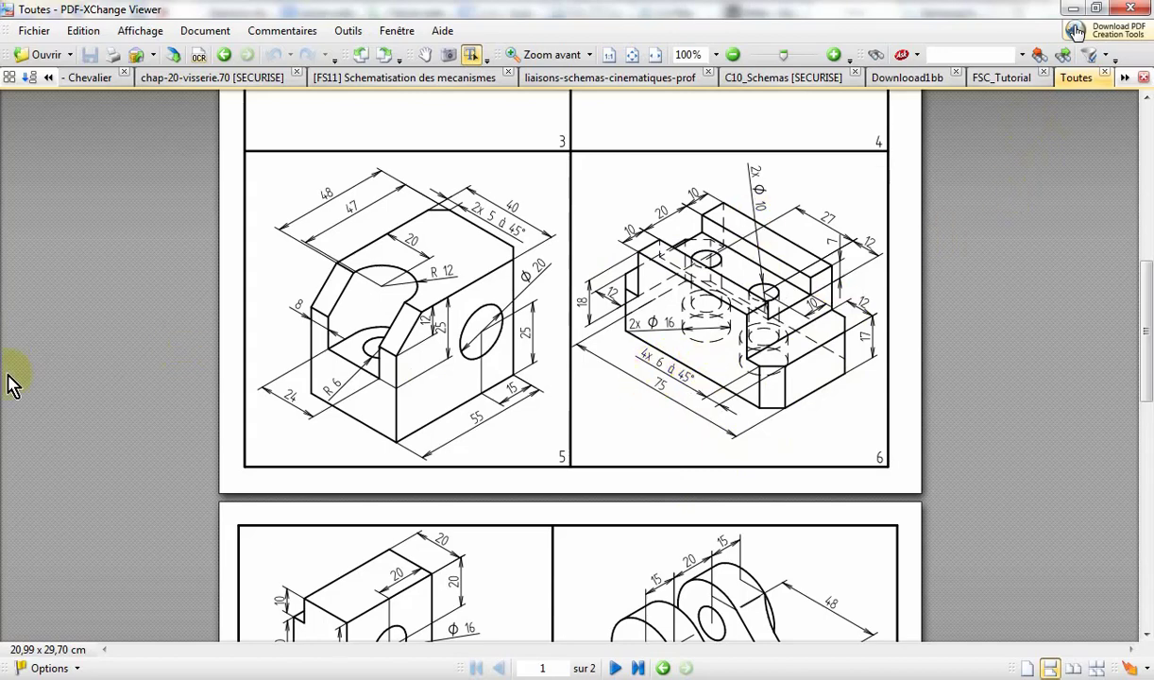
left_click(1073, 9)
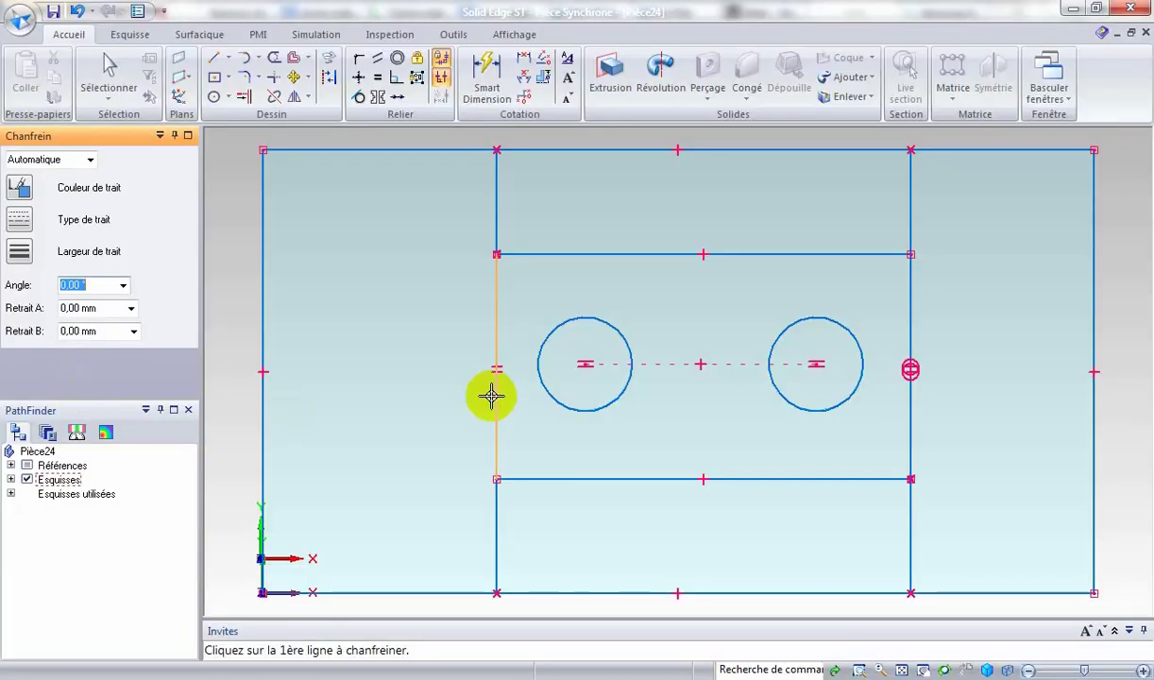
left_click(259, 79)
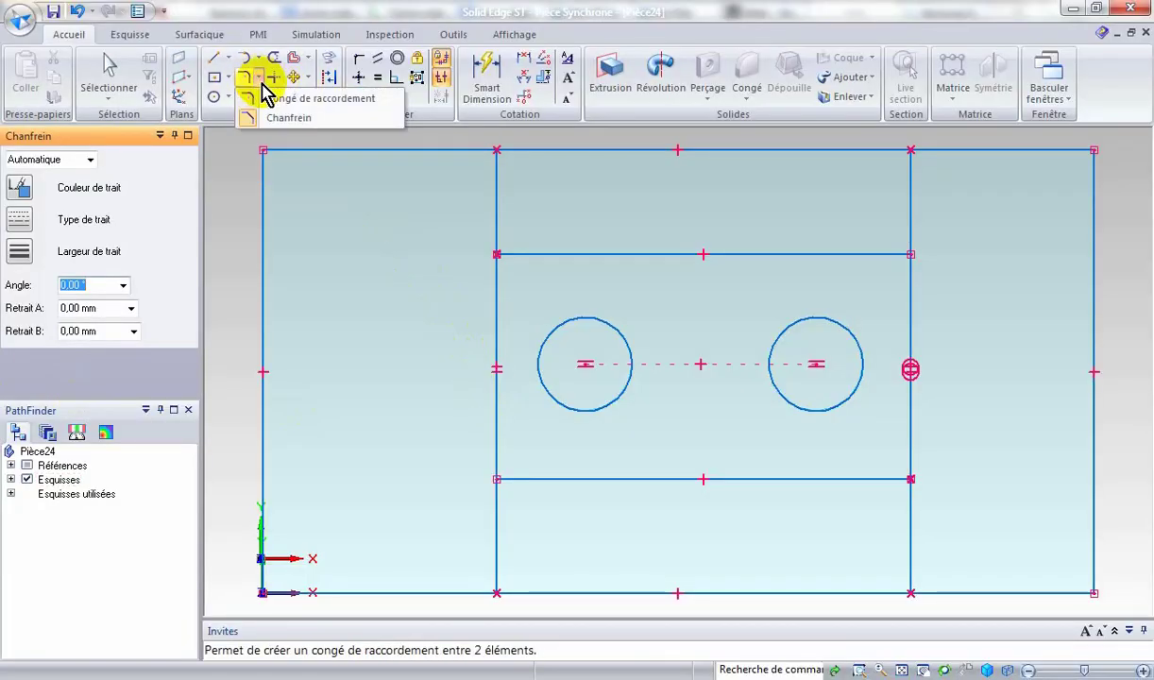
left_click(277, 117)
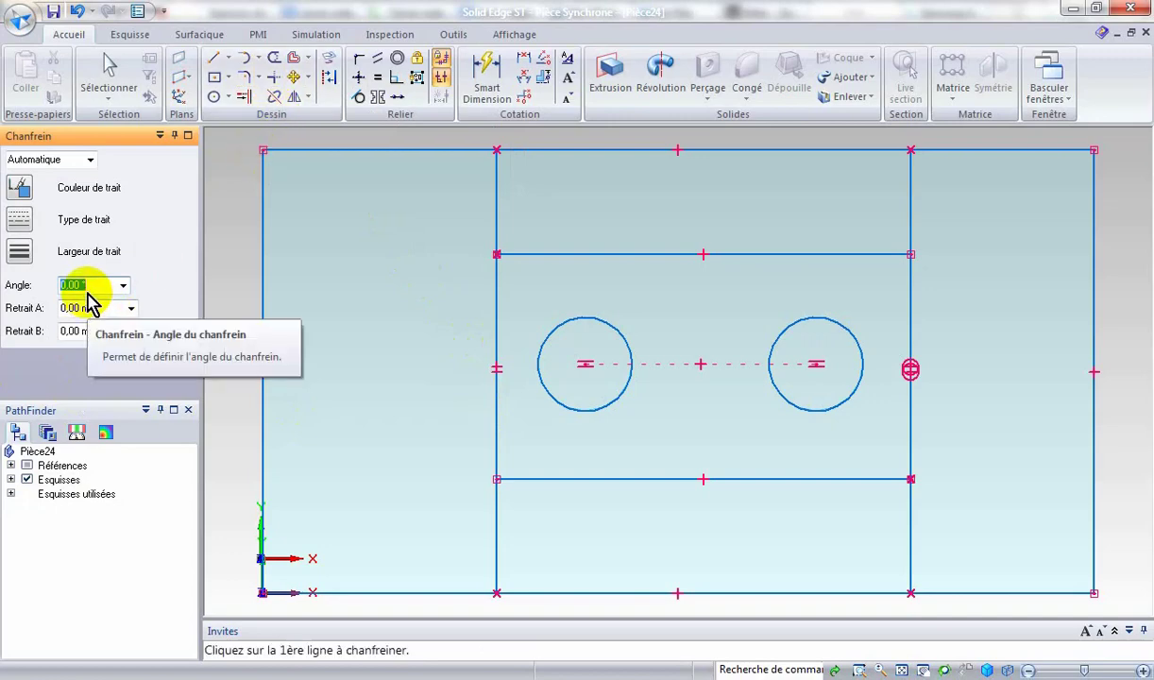
type("45")
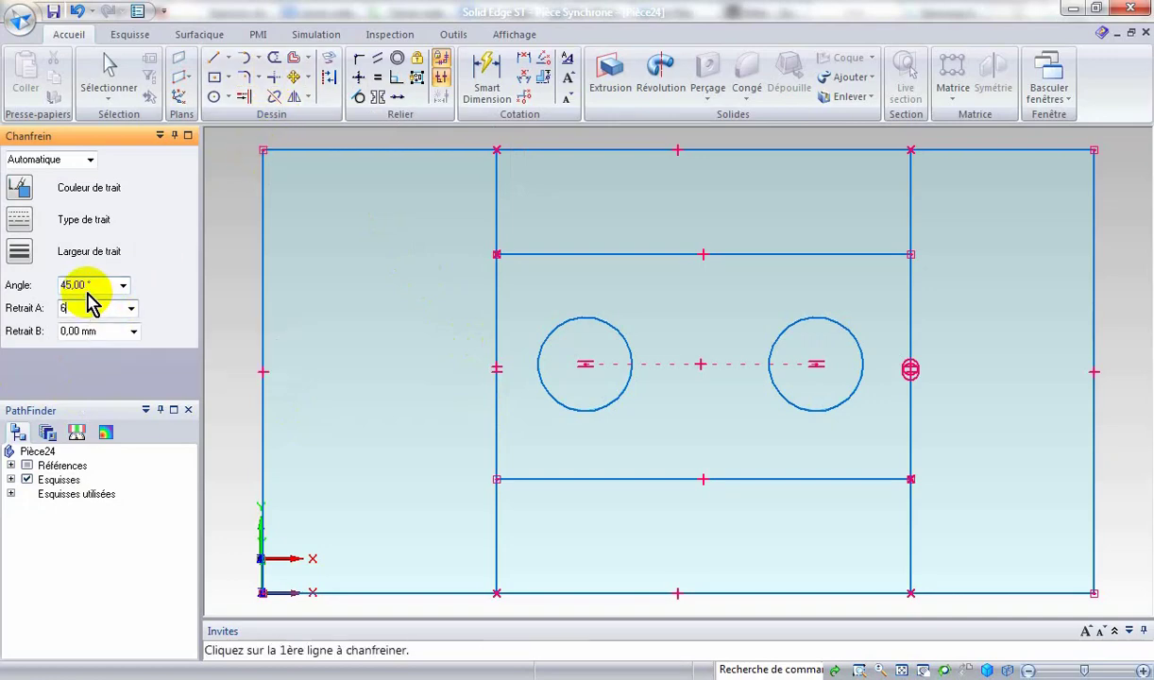
left_click(266, 151)
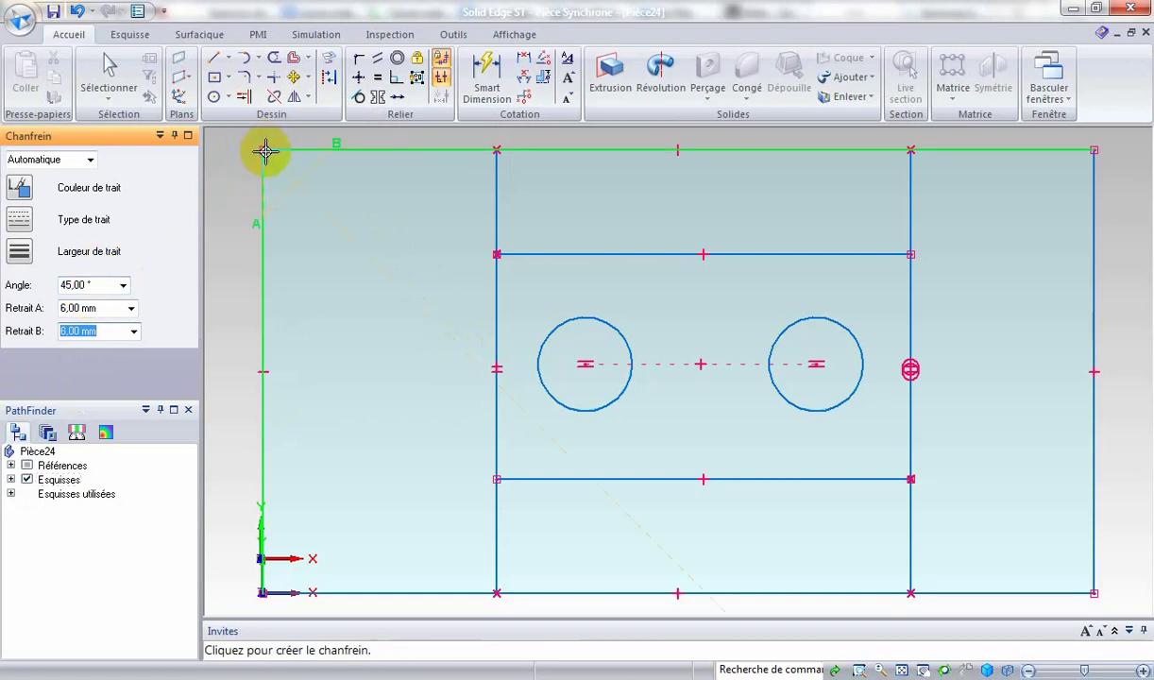
left_click(329, 240)
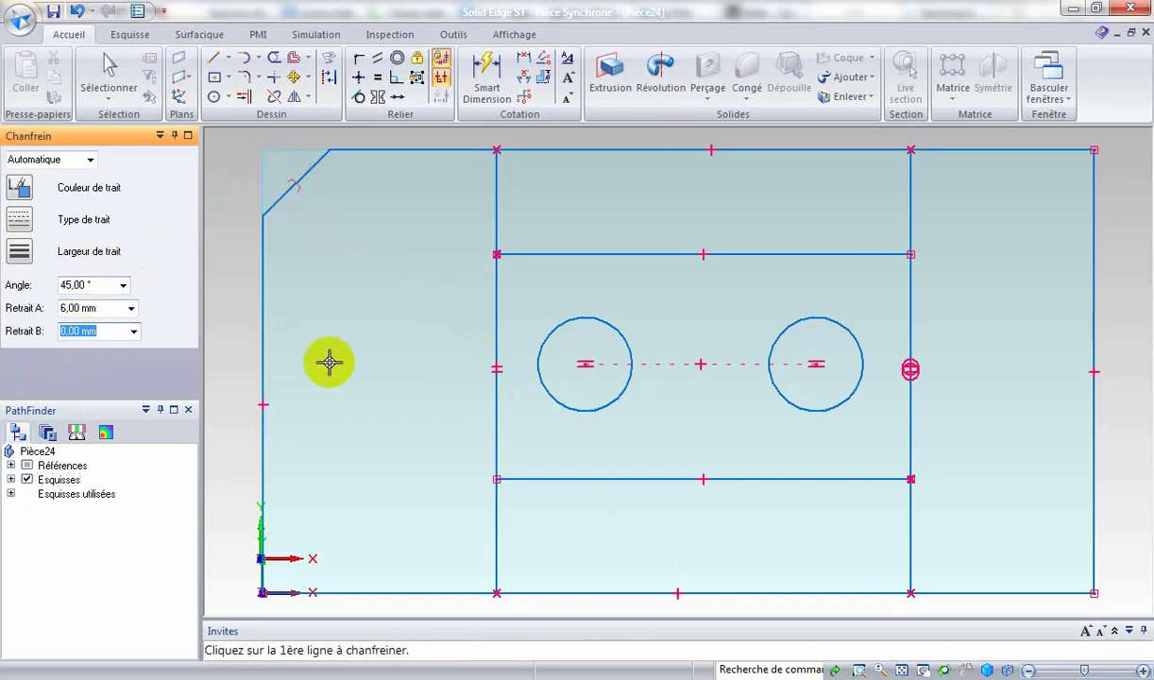
Chamfer the outline's other three corners, lower-left, lower-right and upper-right, with the same 45° and 6 mm settings
left_click(263, 592)
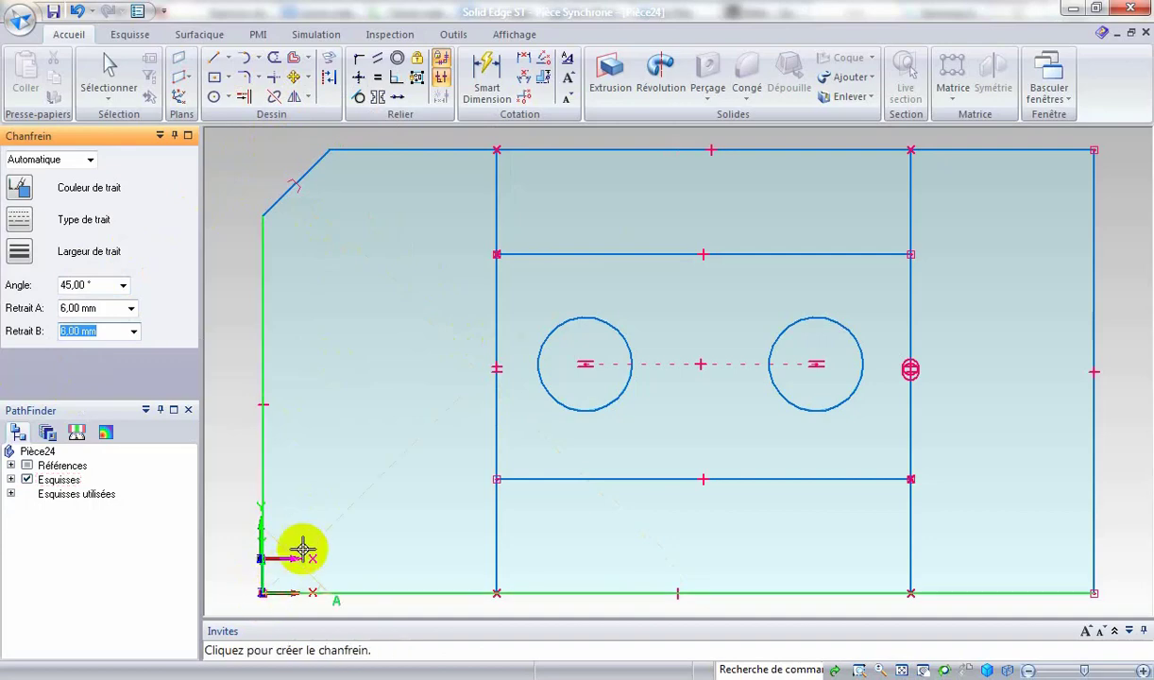
left_click(335, 504)
left_click(1093, 592)
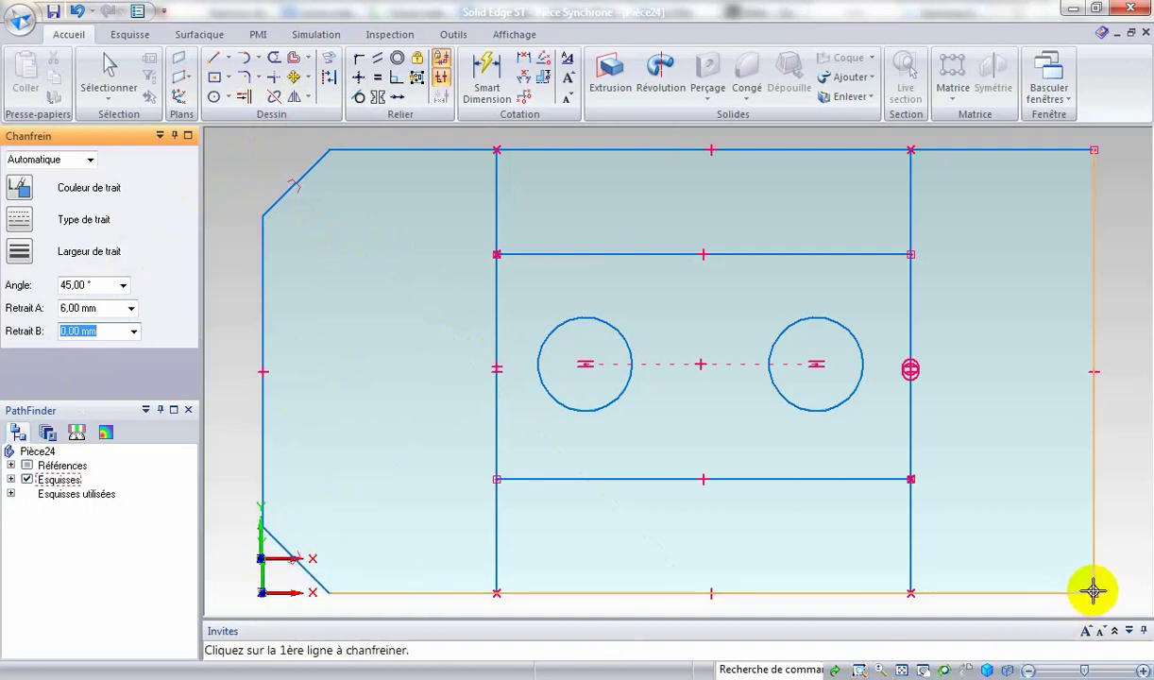
left_click(1038, 527)
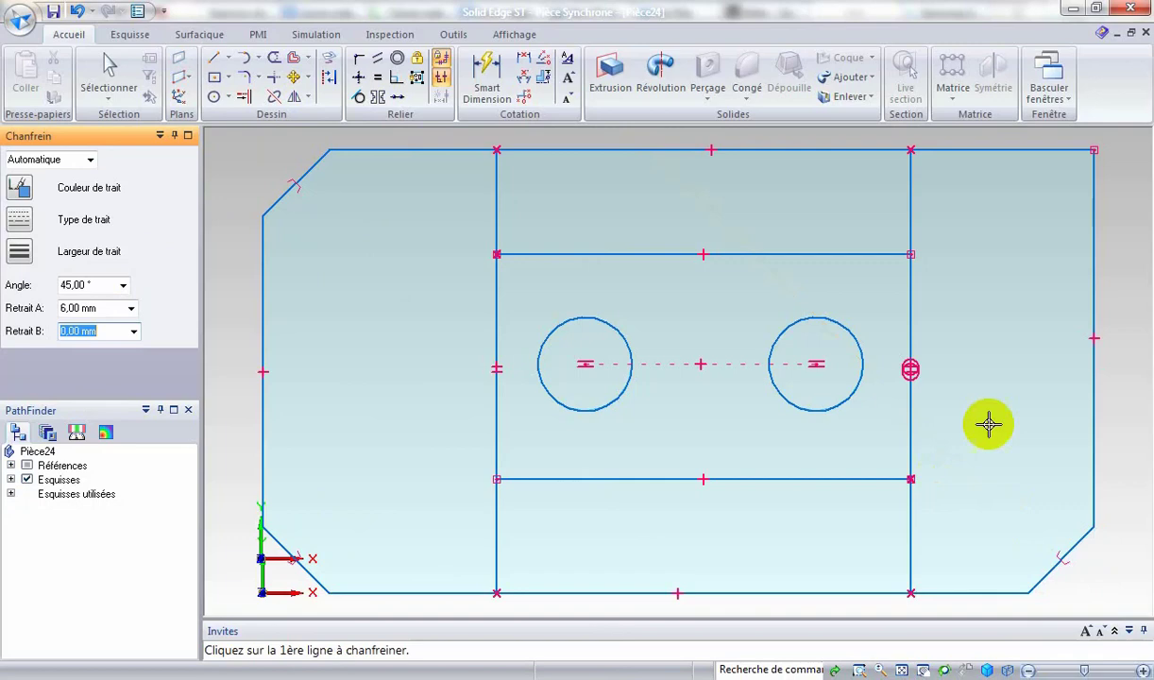
left_click(1098, 148)
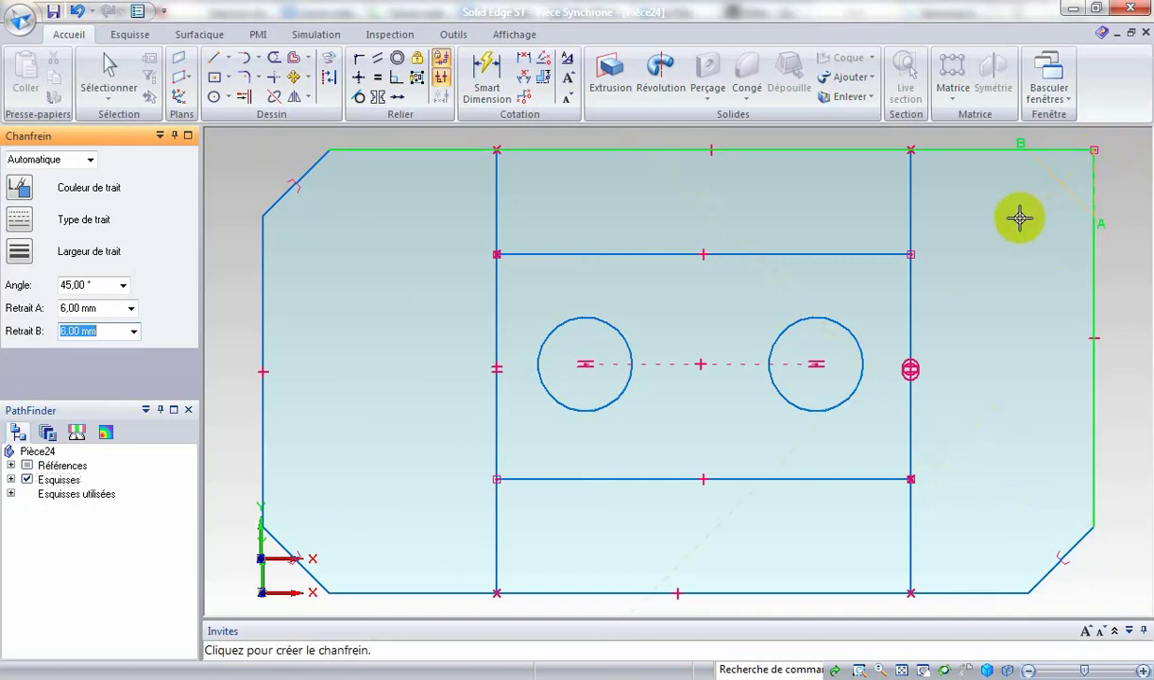
left_click(987, 225)
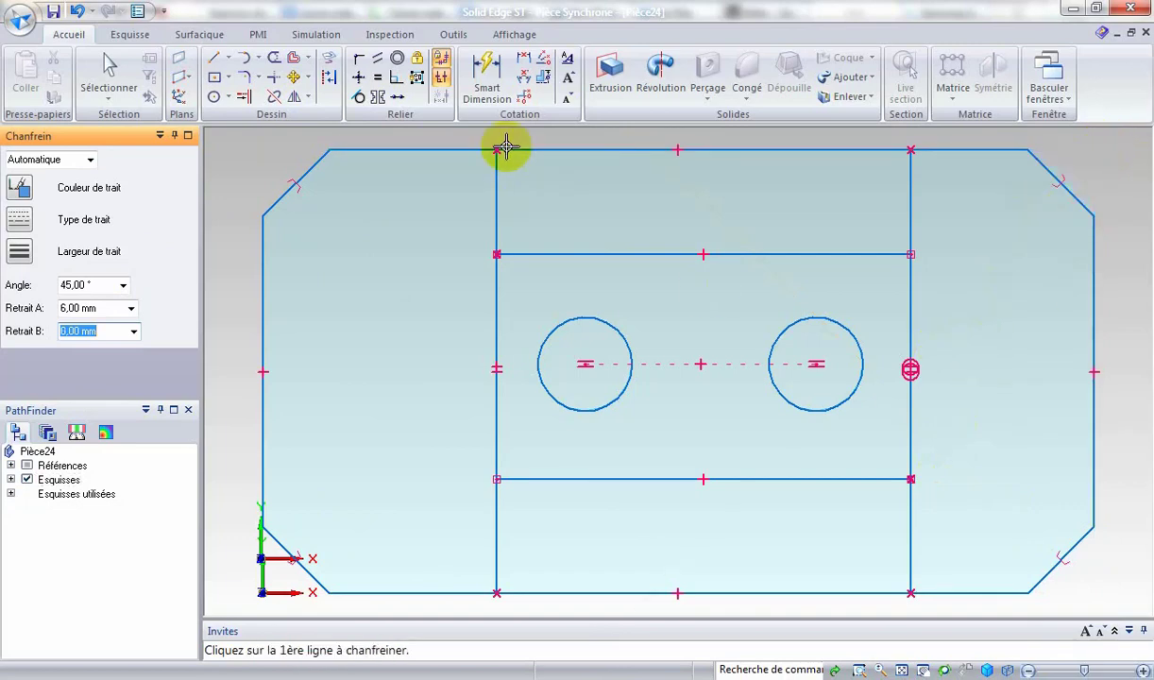
Add a vertical dimension to the upper-right chamfer, placed just outside the outline's right edge
left_click(491, 80)
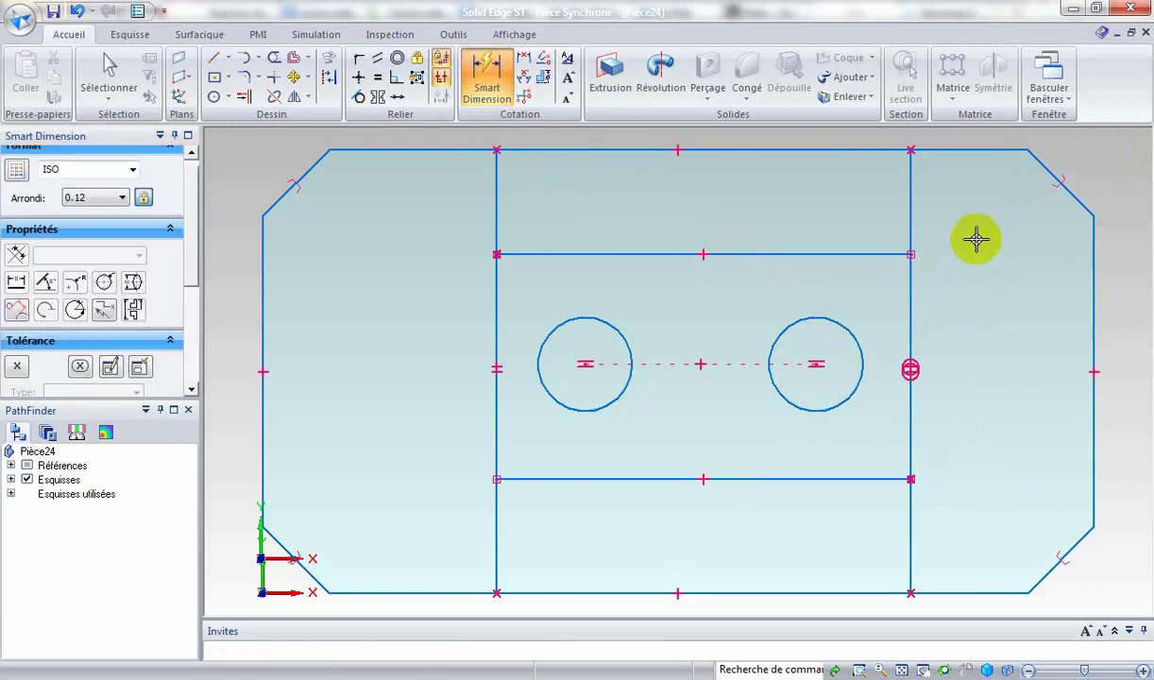
left_click(1071, 194)
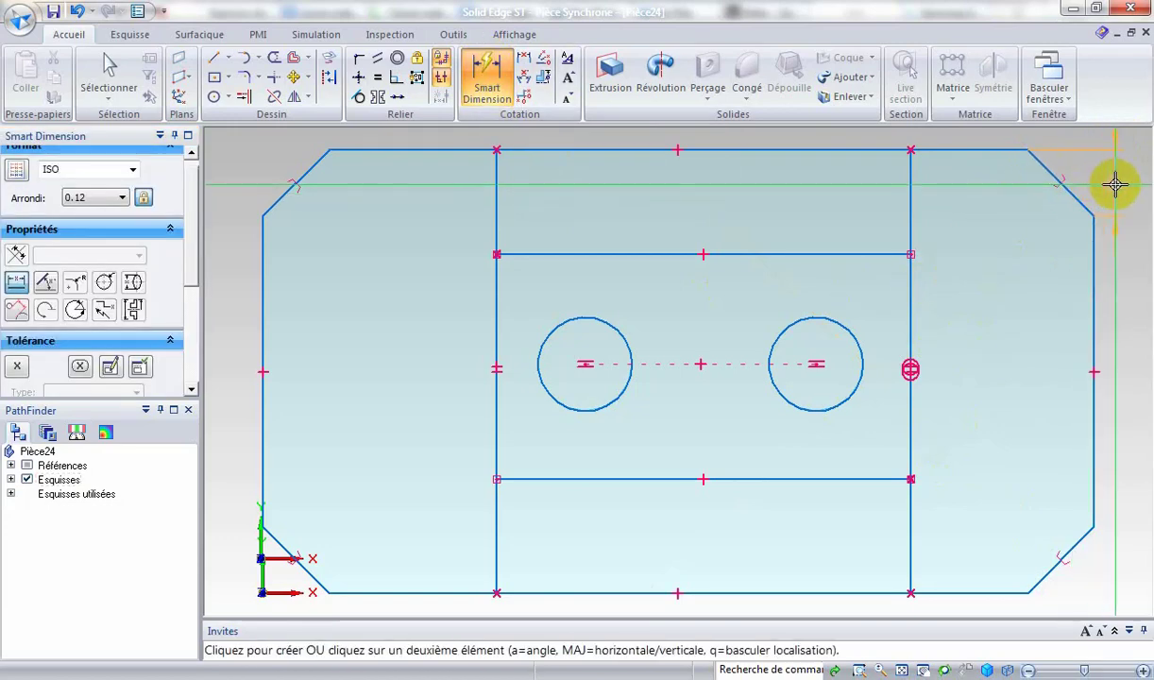
left_click(1116, 185)
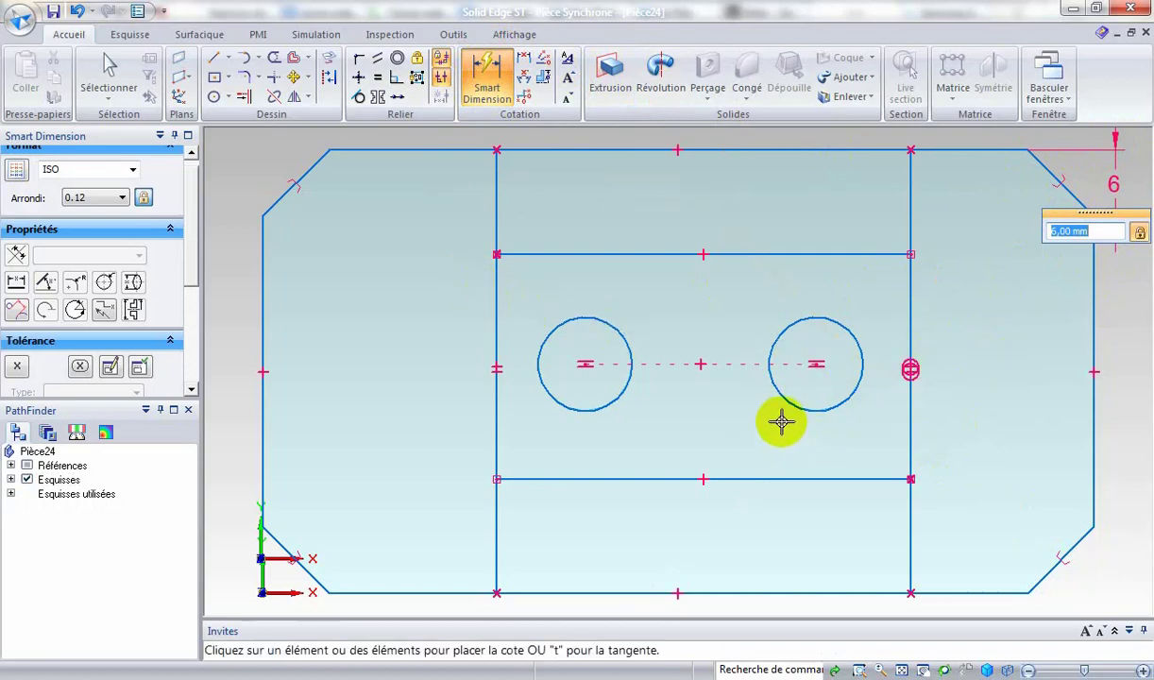
Add an angle dimension between the outline's top edge and the upper-right chamfer
left_click(529, 84)
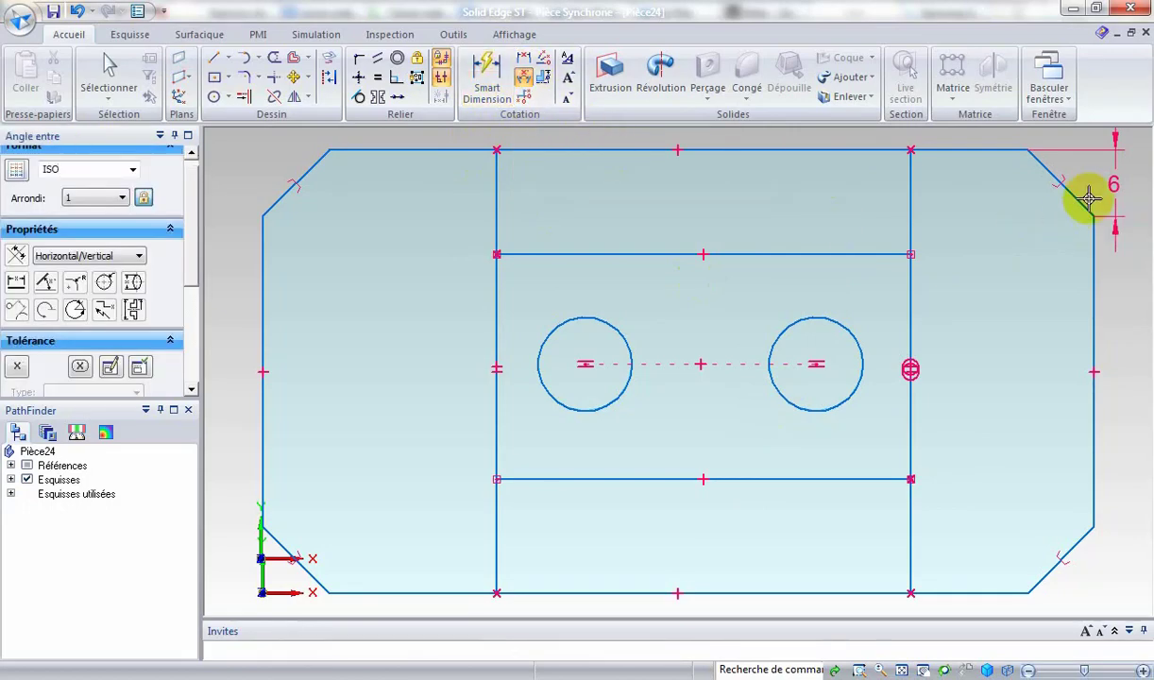
left_click(999, 150)
left_click(1037, 160)
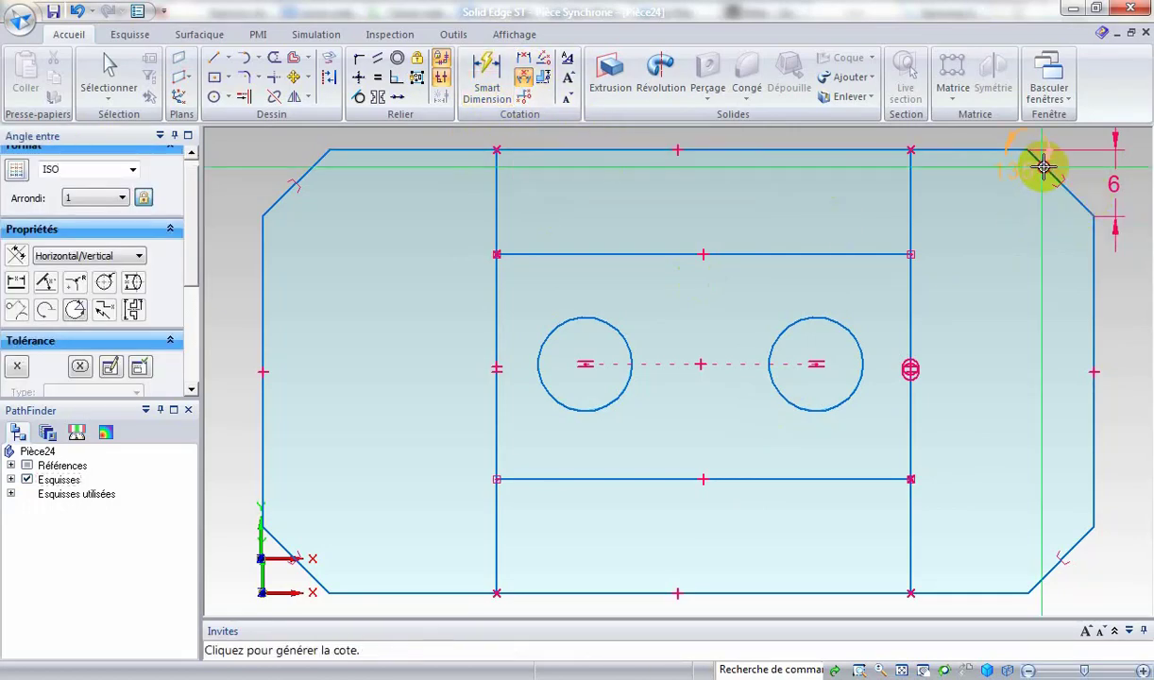
left_click(1091, 173)
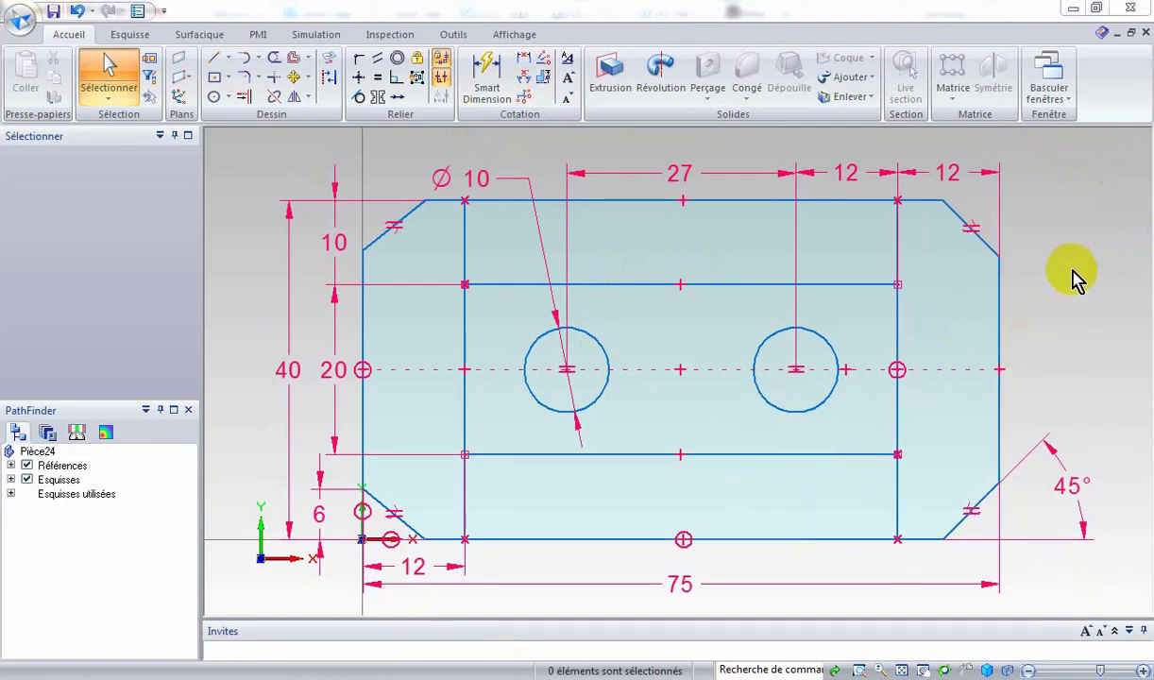
Extrude the two chamfered end regions of the sketch together to 17 mm
middle_click_drag(1056, 279, 1012, 307)
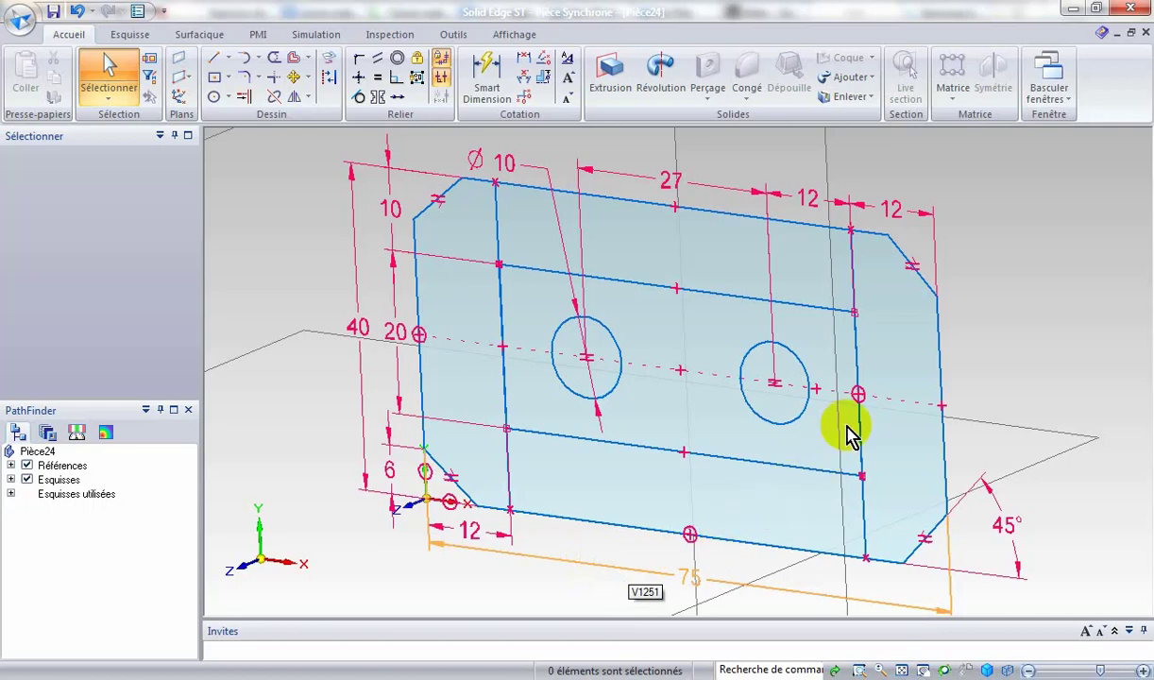
left_click(904, 357)
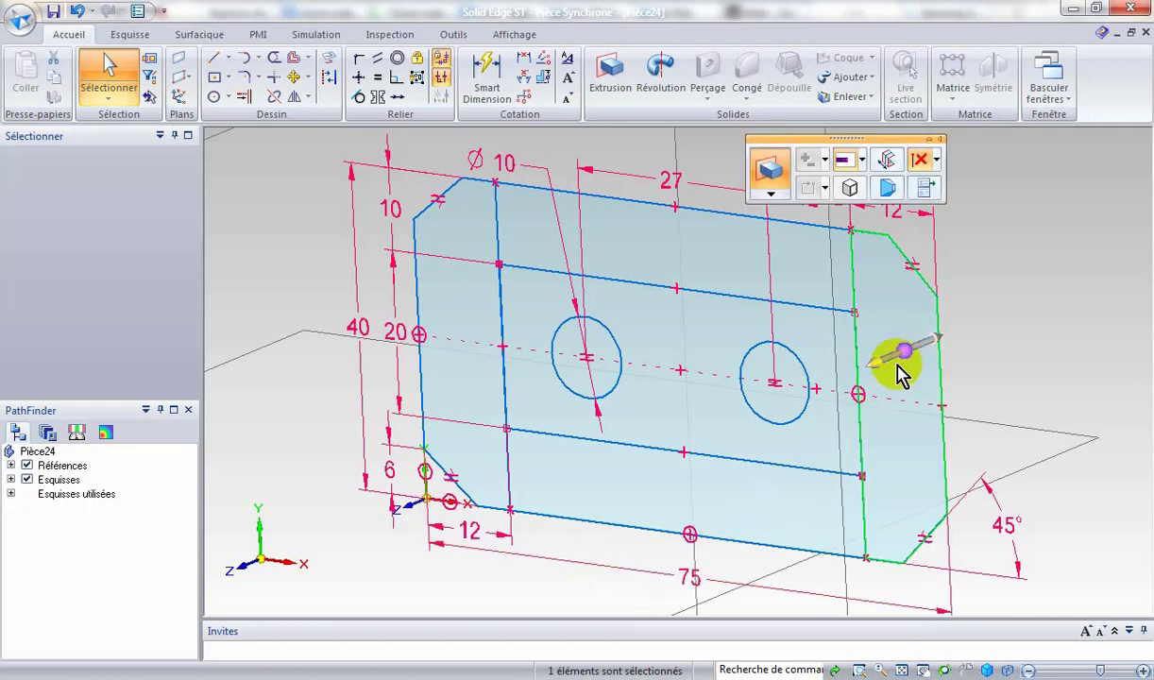
left_click(464, 237, "ctrl")
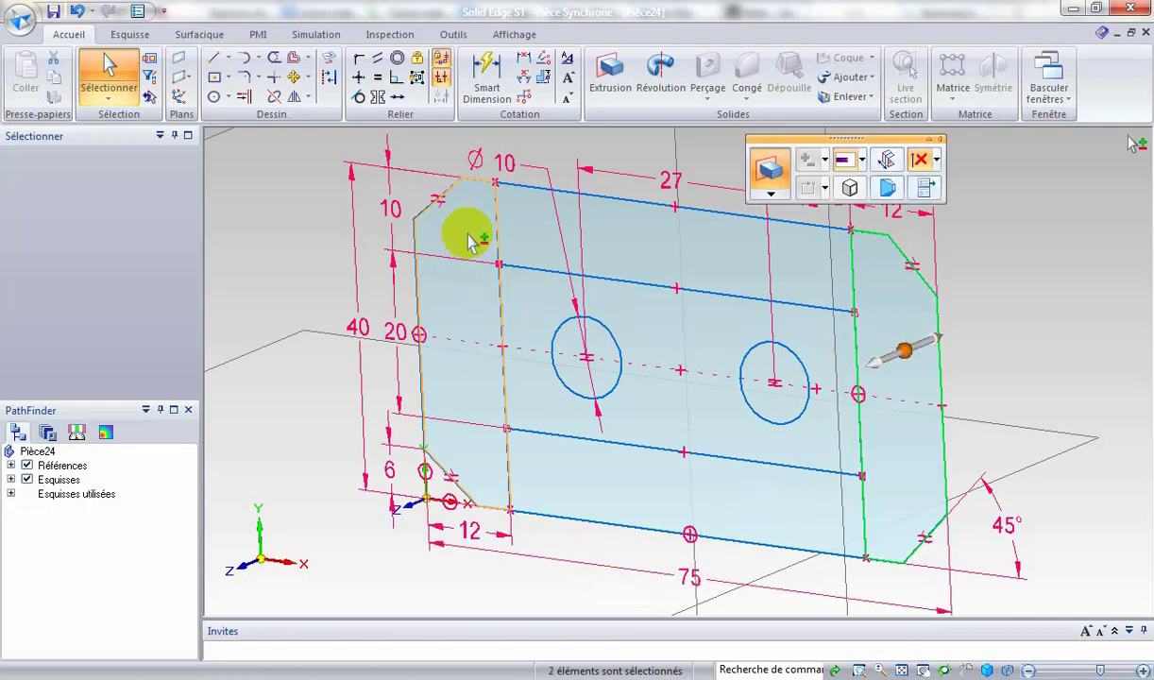
left_click(879, 369)
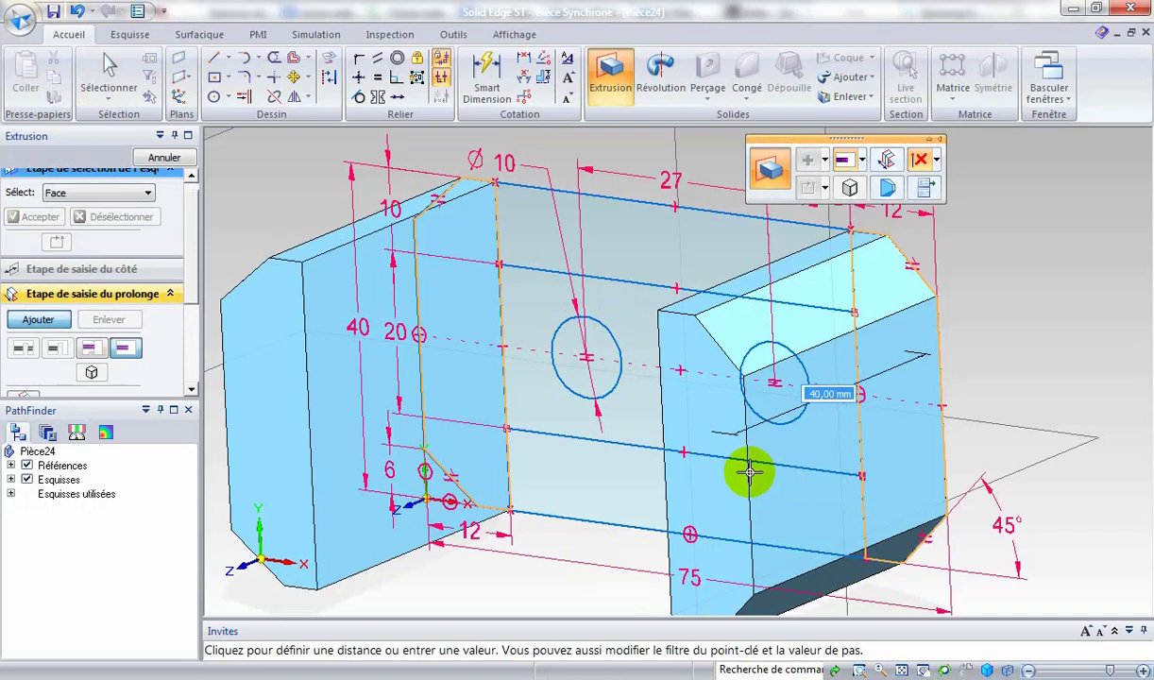
type("17")
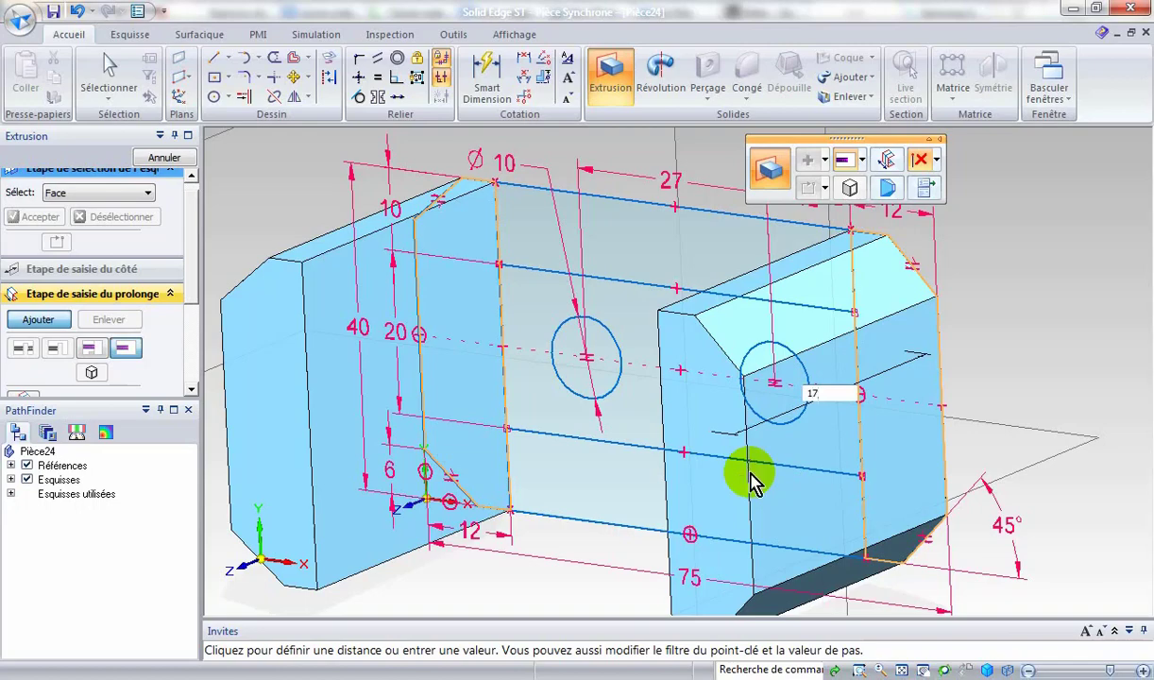
key("Return")
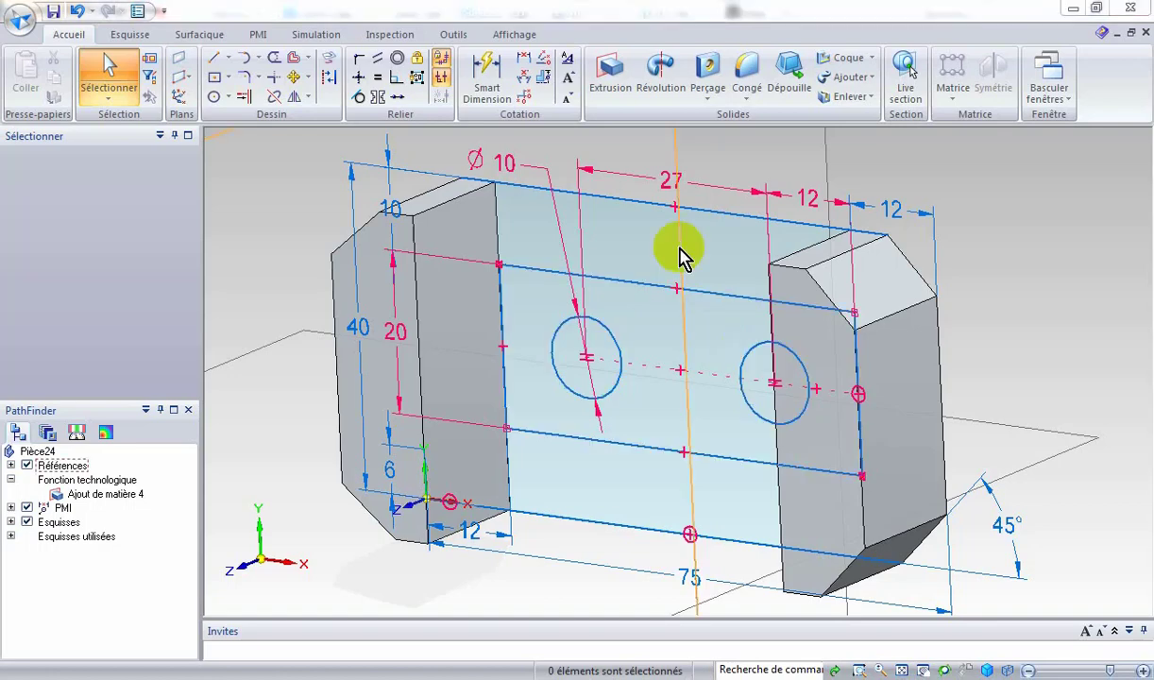
Extrude the central rectangular region around the two circles to 28 mm, leaving the circles as holes
left_click(644, 338)
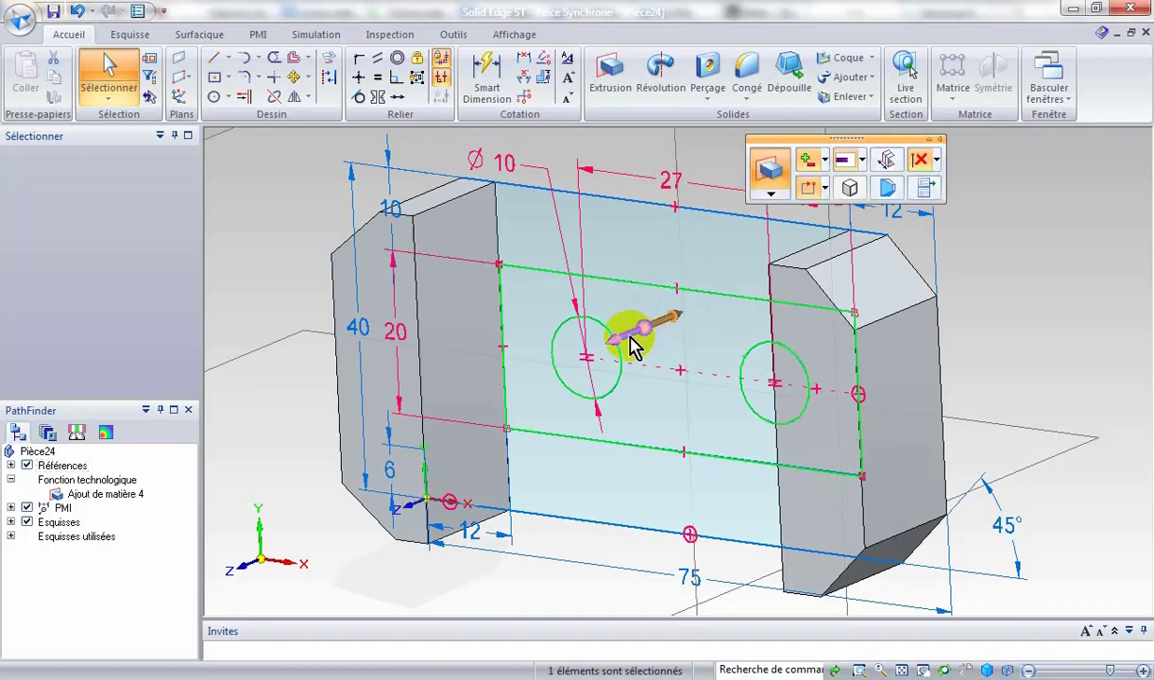
left_click(641, 335)
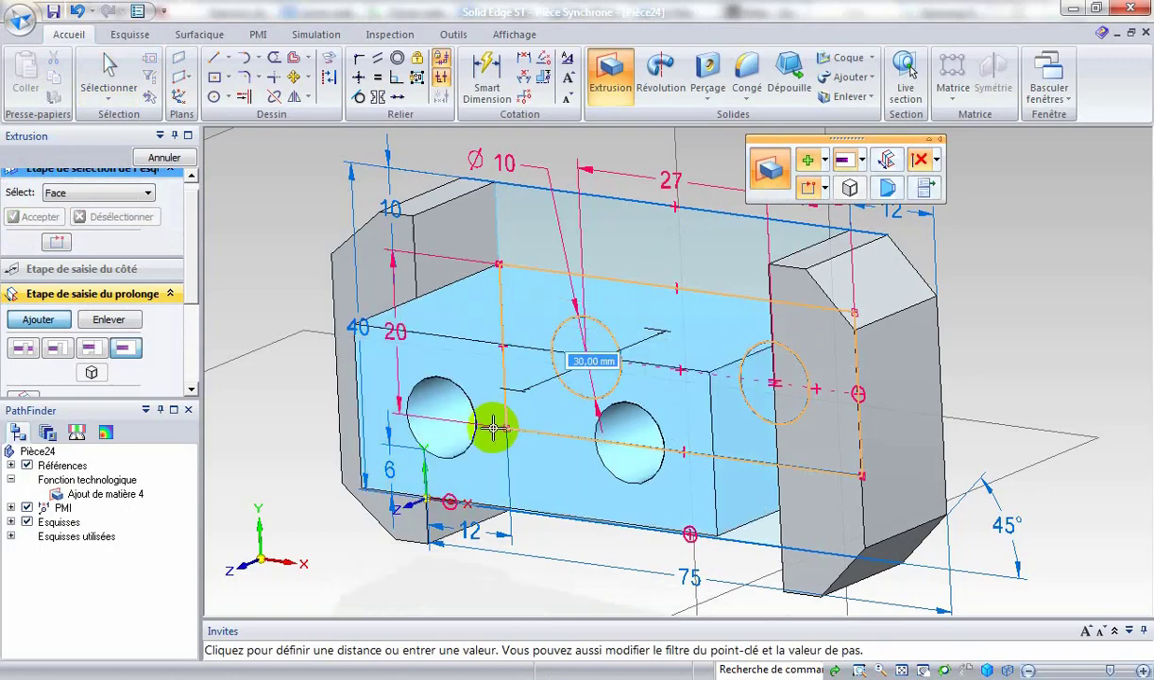
type("2")
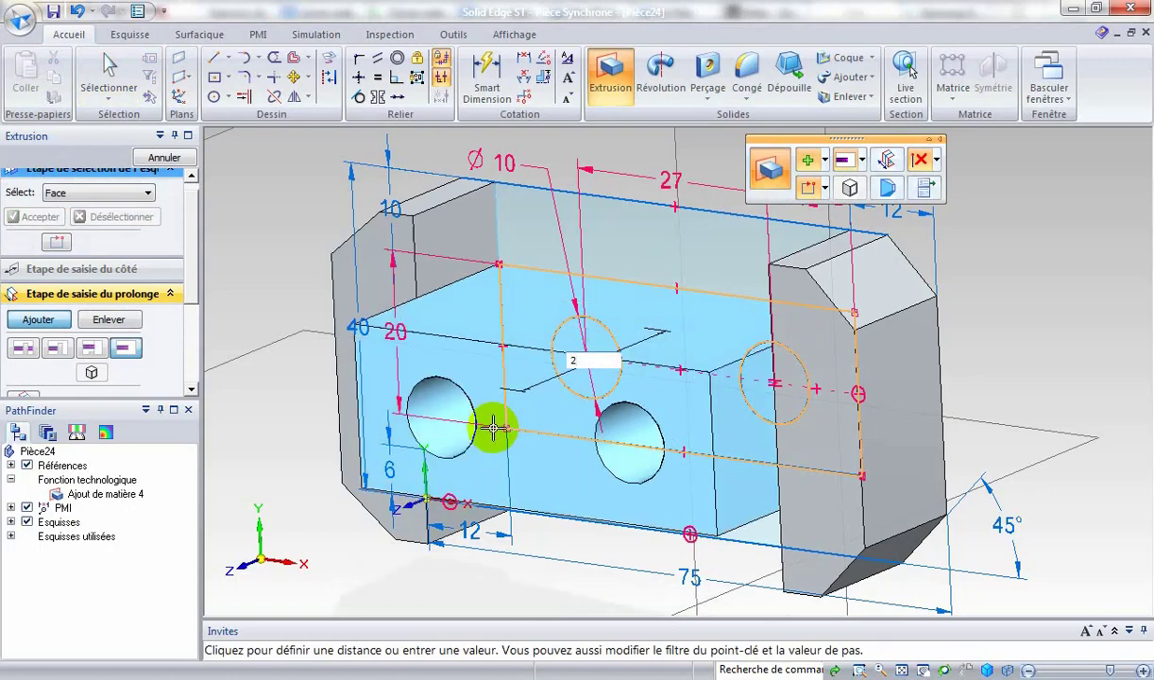
type("8")
key("Return")
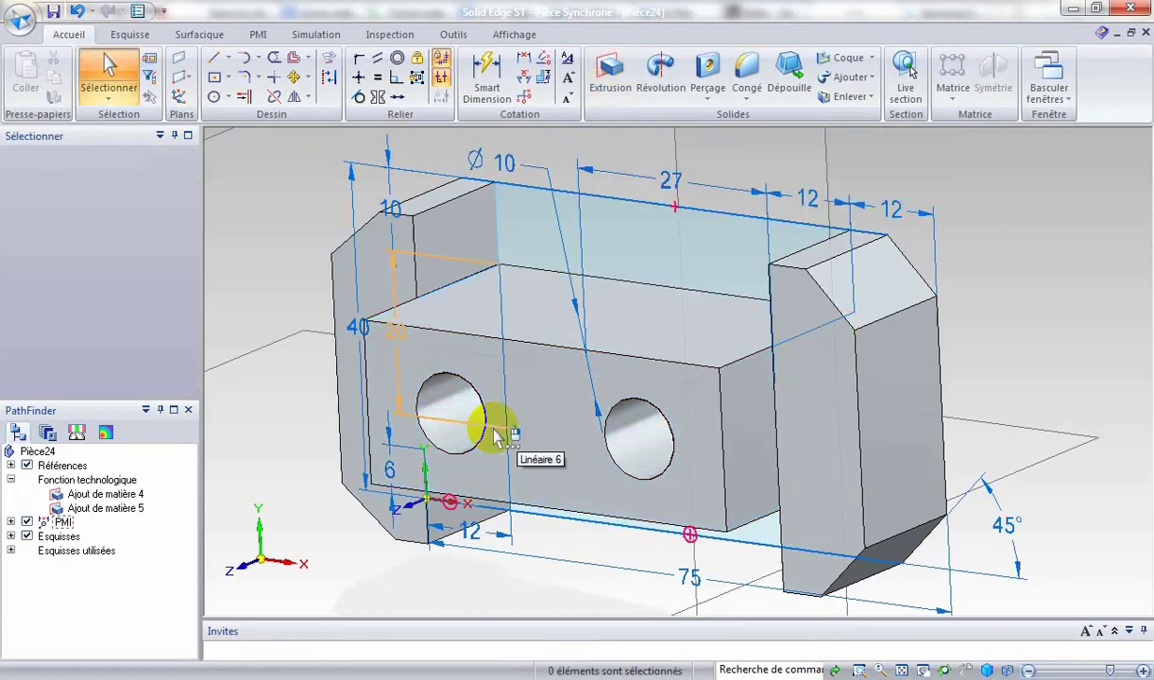
Extrude the two strip regions above and below the central block together to 36 mm
left_click(665, 242)
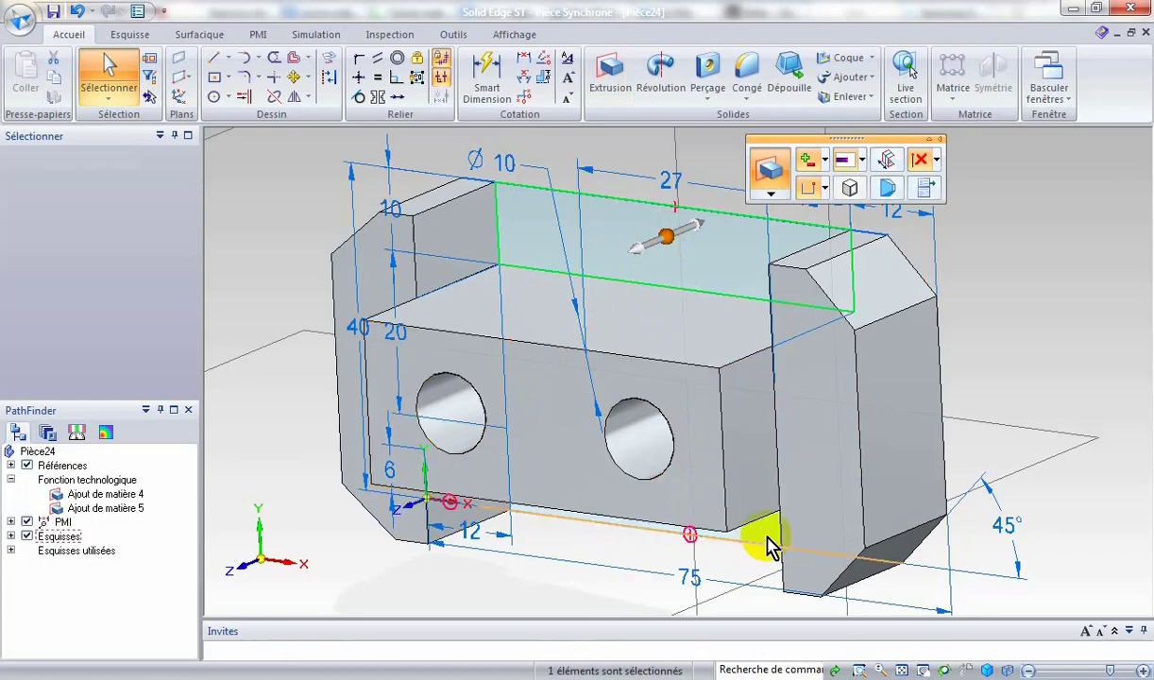
left_click(767, 544, "ctrl")
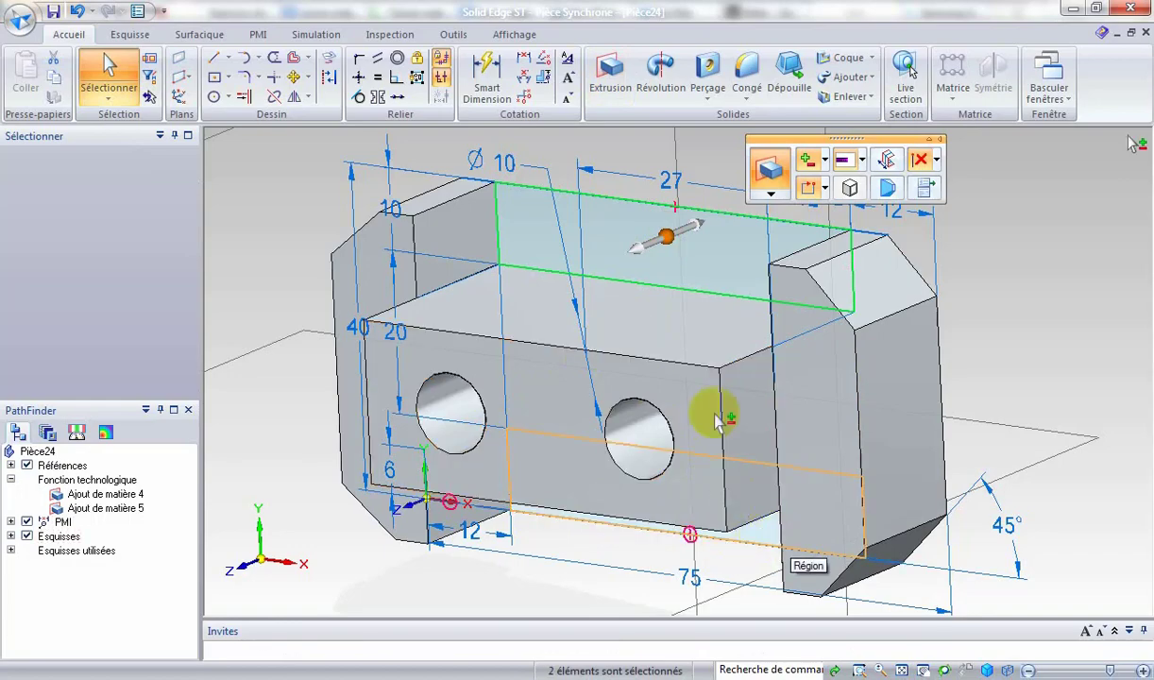
left_click(644, 245)
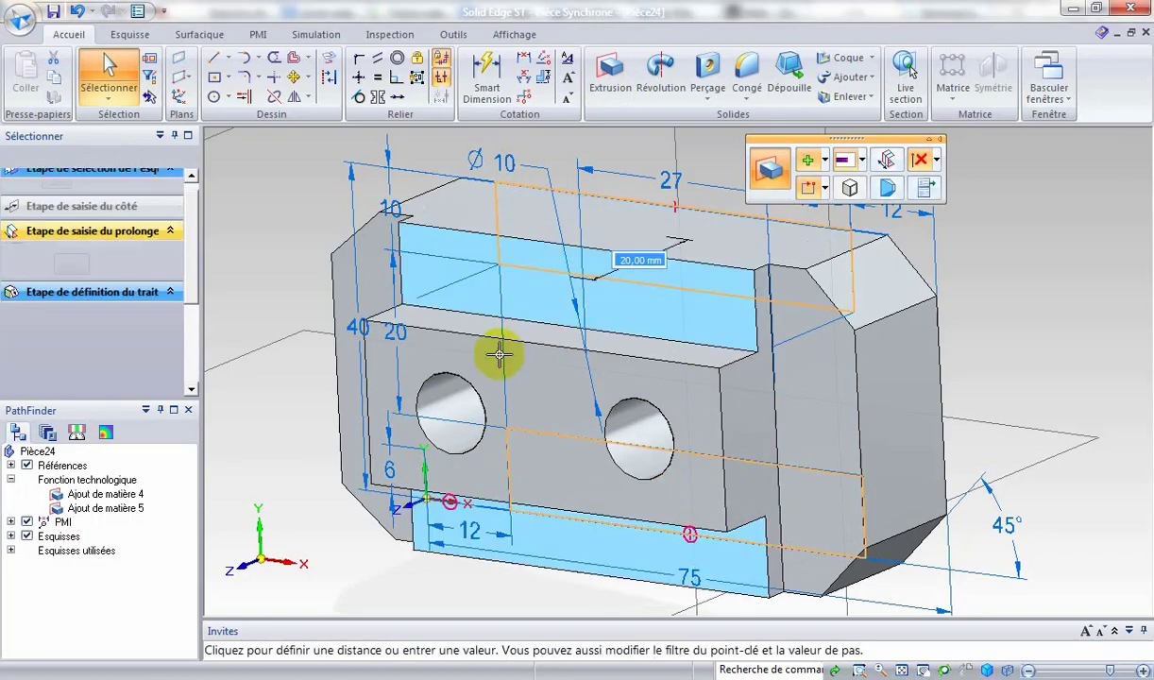
type("36")
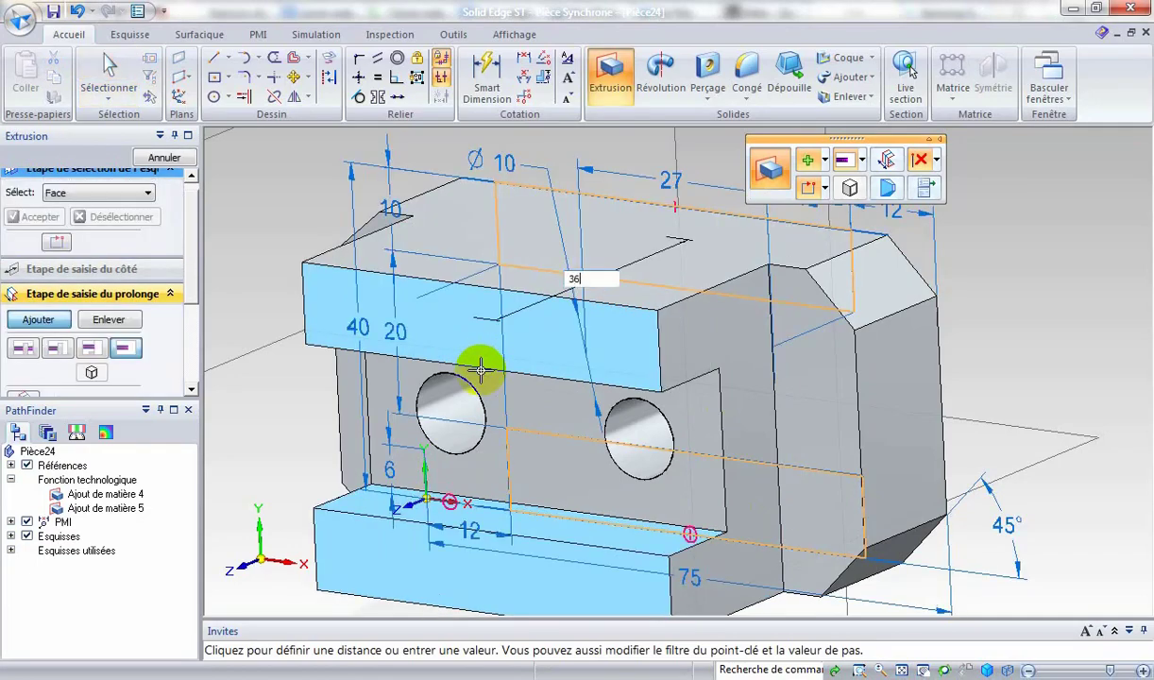
key("Return")
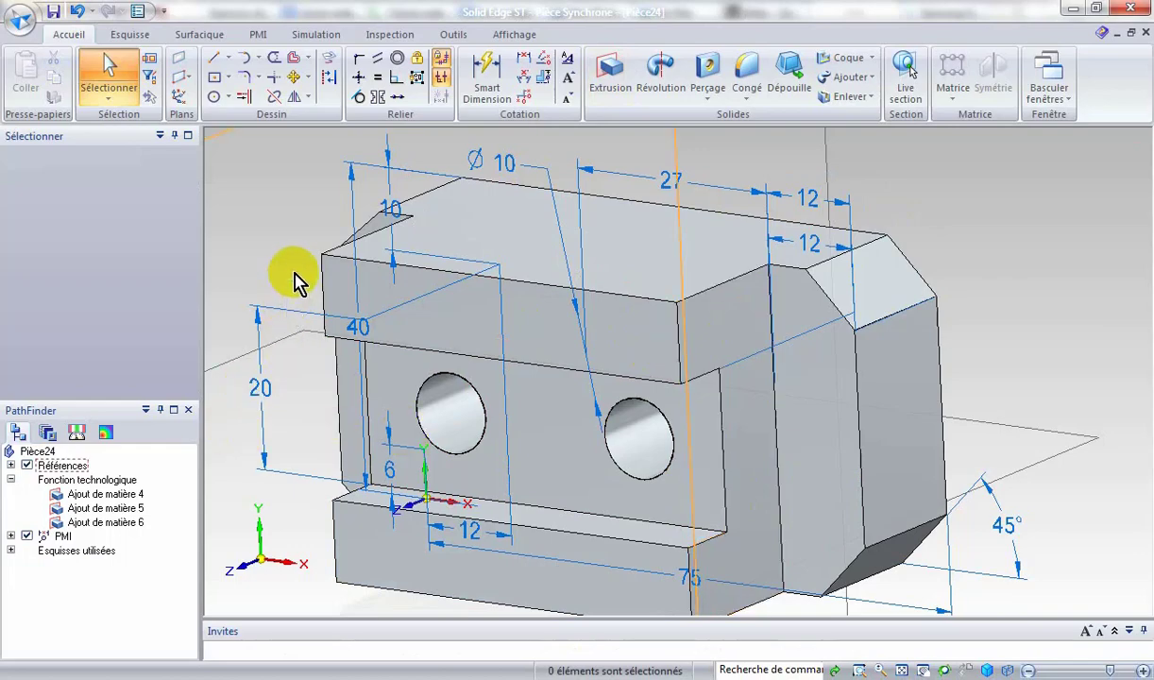
Hide the reference planes and fit the part to show its flat base face with the two holes
middle_click_drag(291, 283, 453, 283)
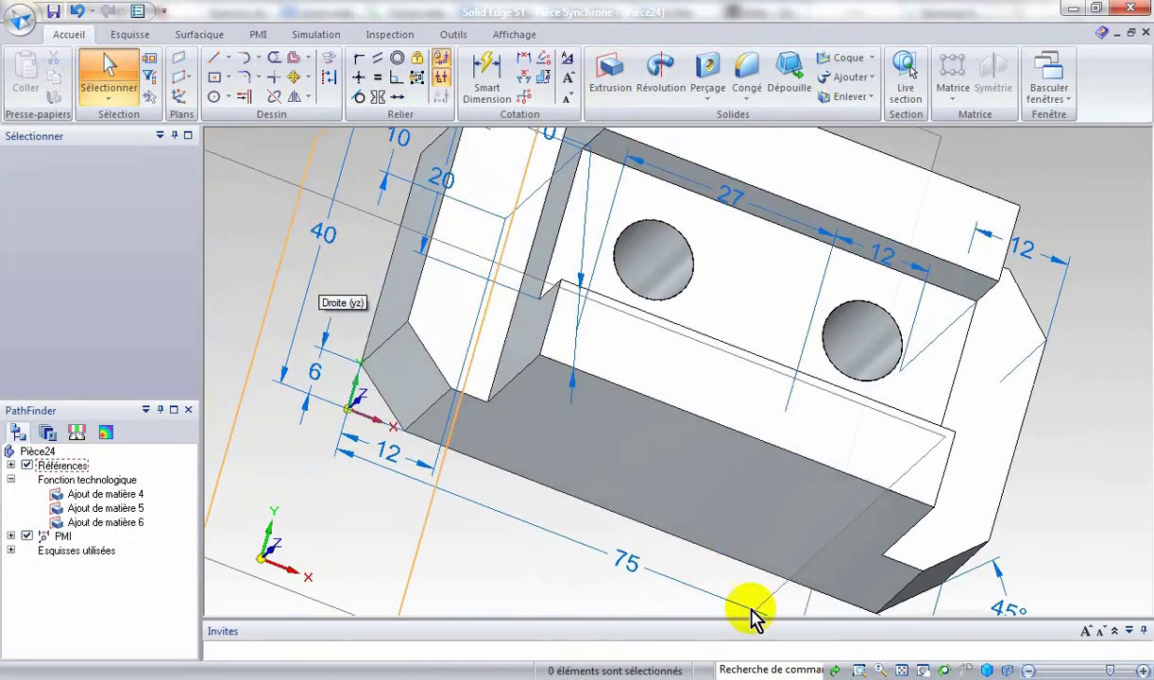
left_click(902, 669)
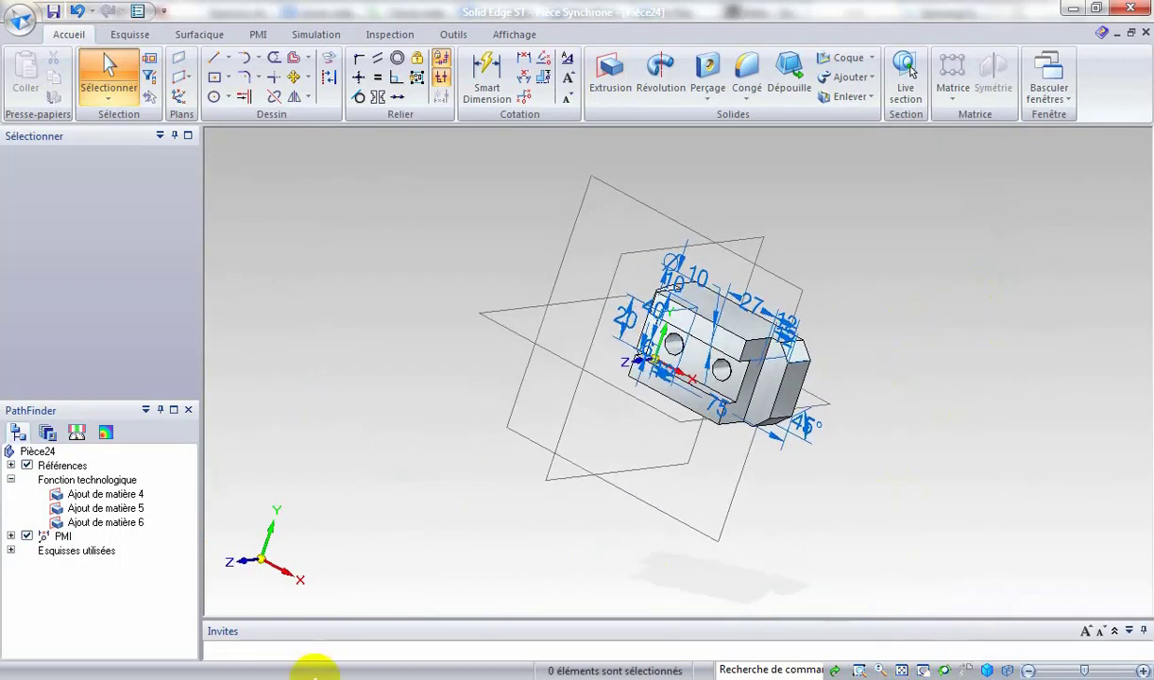
left_click(28, 467)
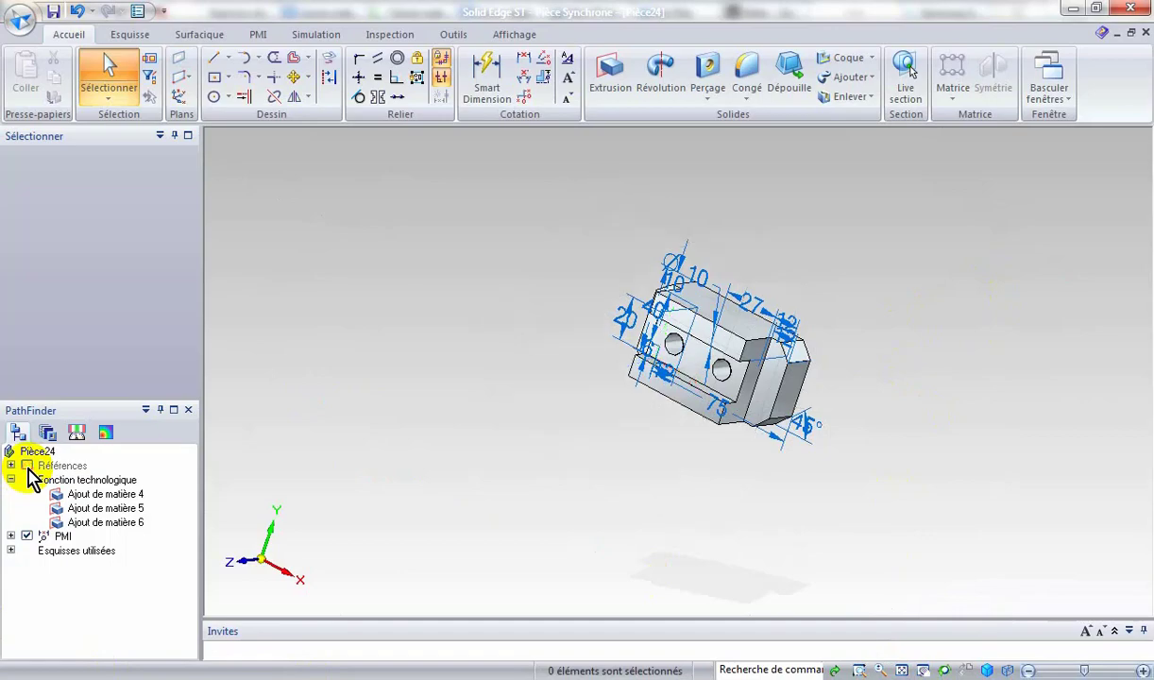
left_click(900, 670)
middle_click_drag(979, 400, 675, 463)
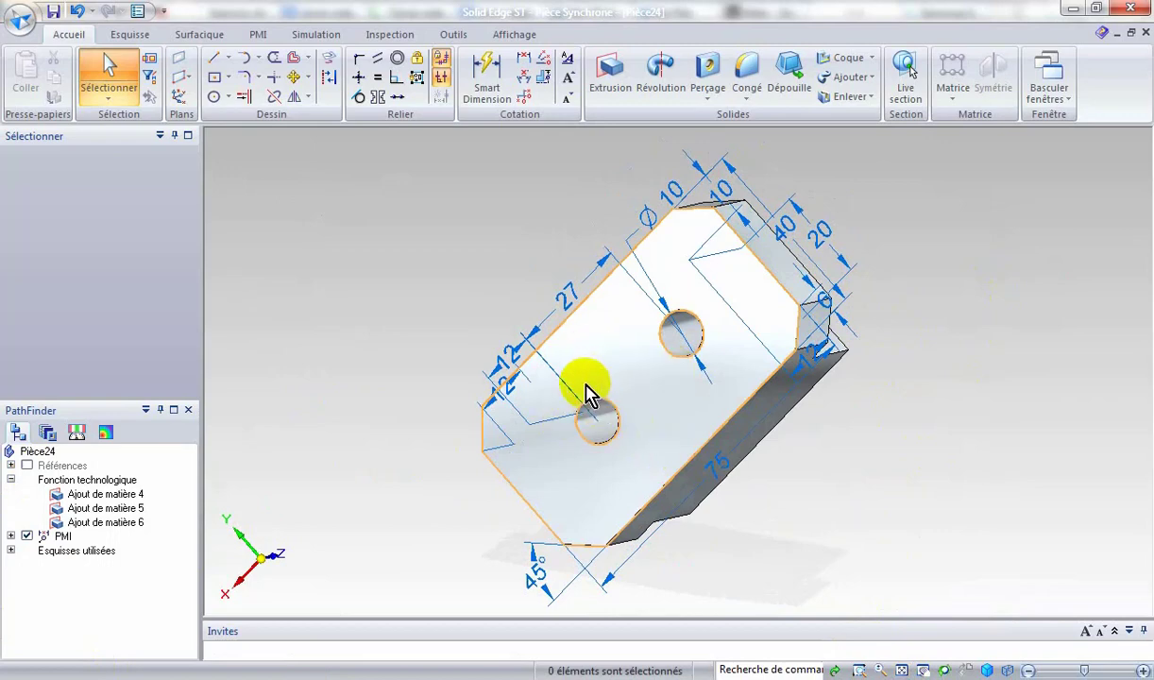
Start a circle by centre and lock the sketch plane to the flat base face, viewed straight on
left_click(216, 100)
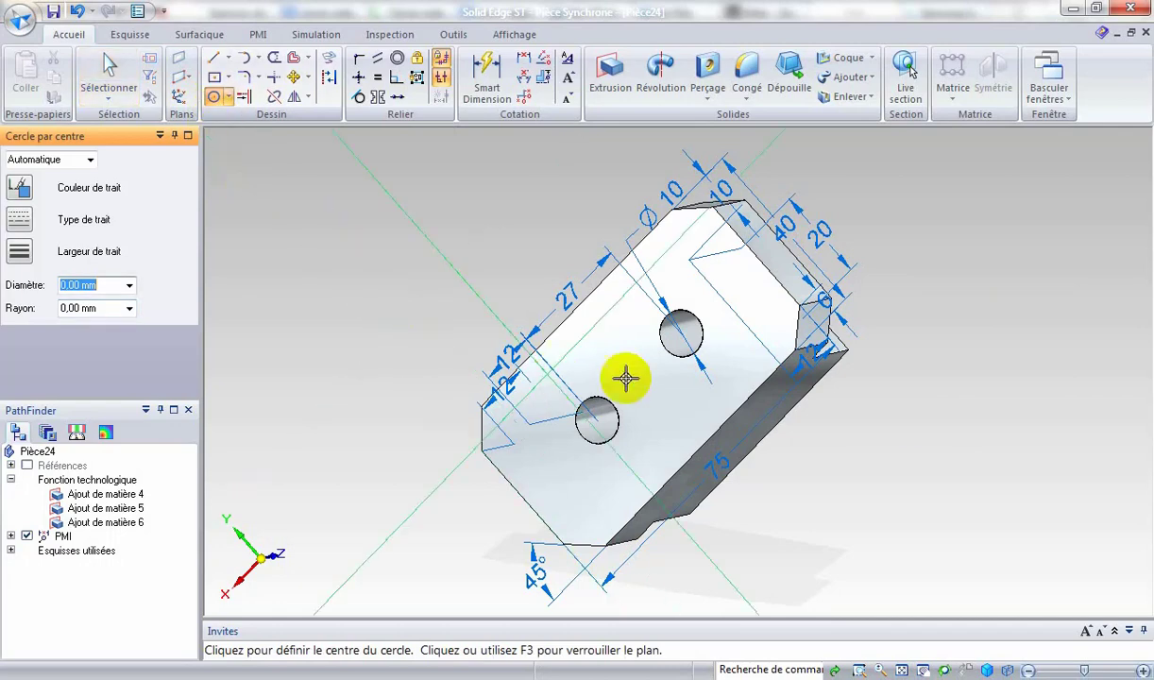
left_click(662, 374)
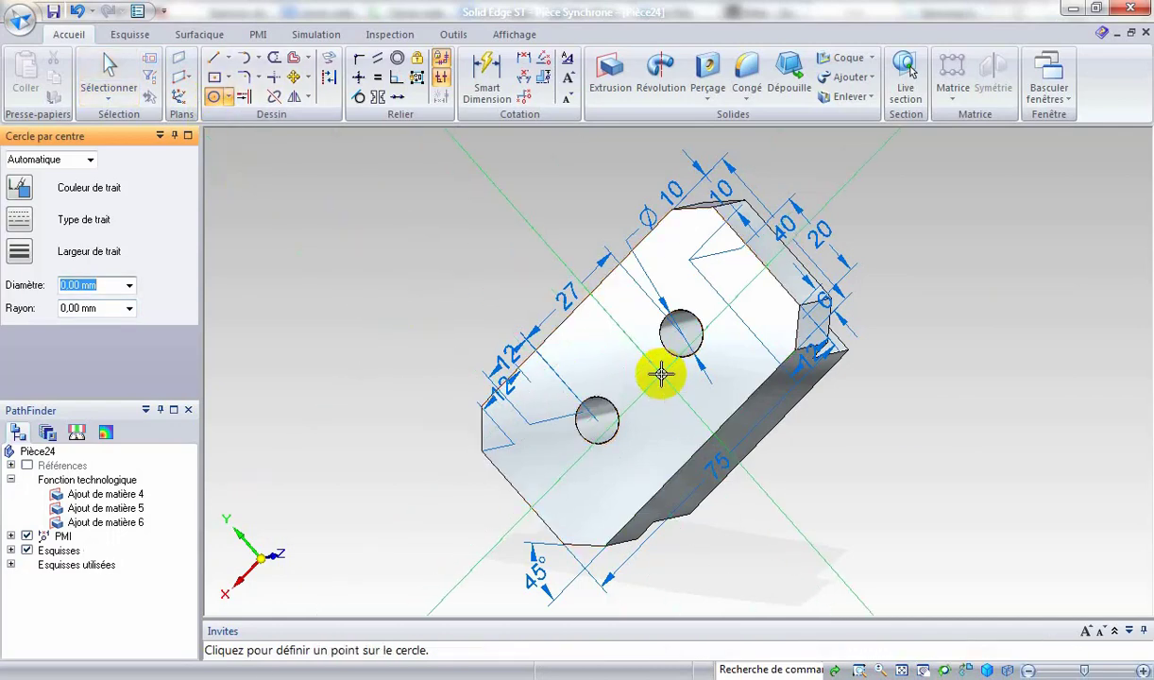
key("Escape")
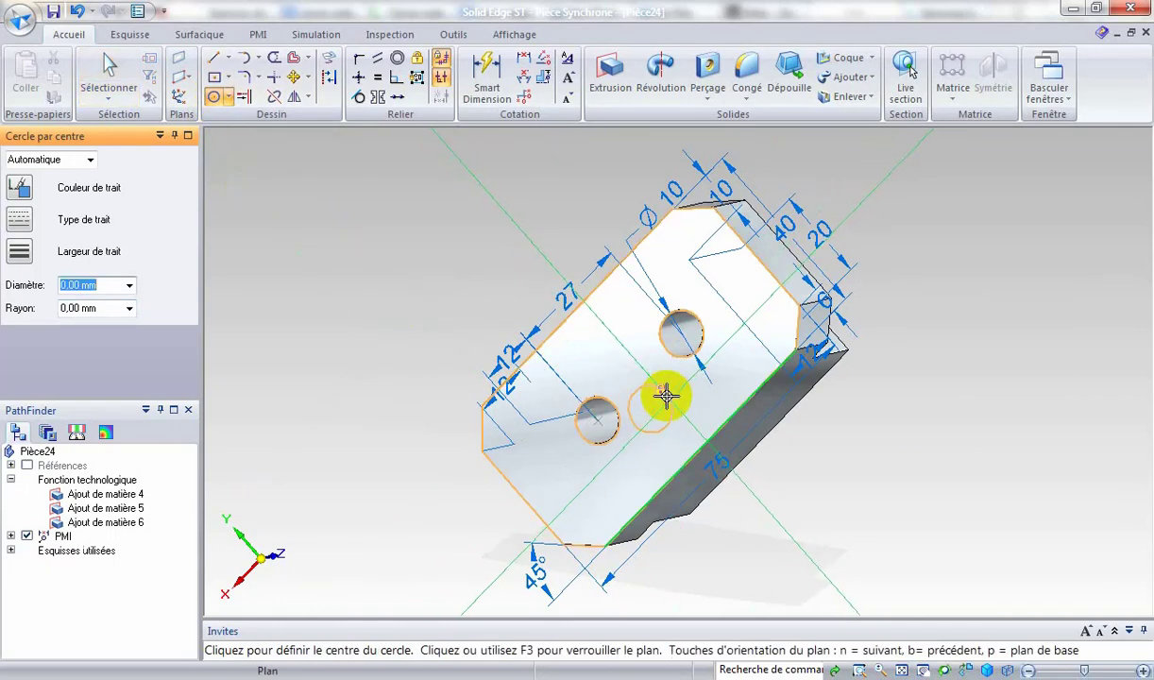
key("F3")
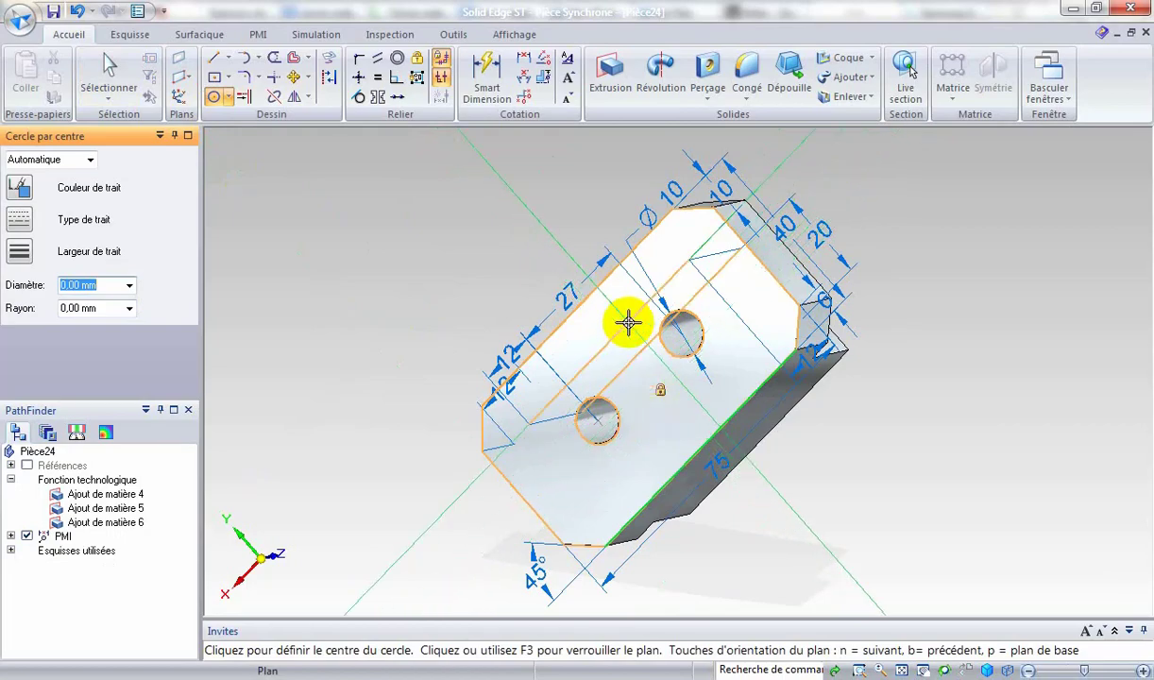
key("F3")
mouse_move(421, 368)
middle_mouse_down()
mouse_move(392, 266)
mouse_move(446, 213)
mouse_move(774, 389)
middle_mouse_up()
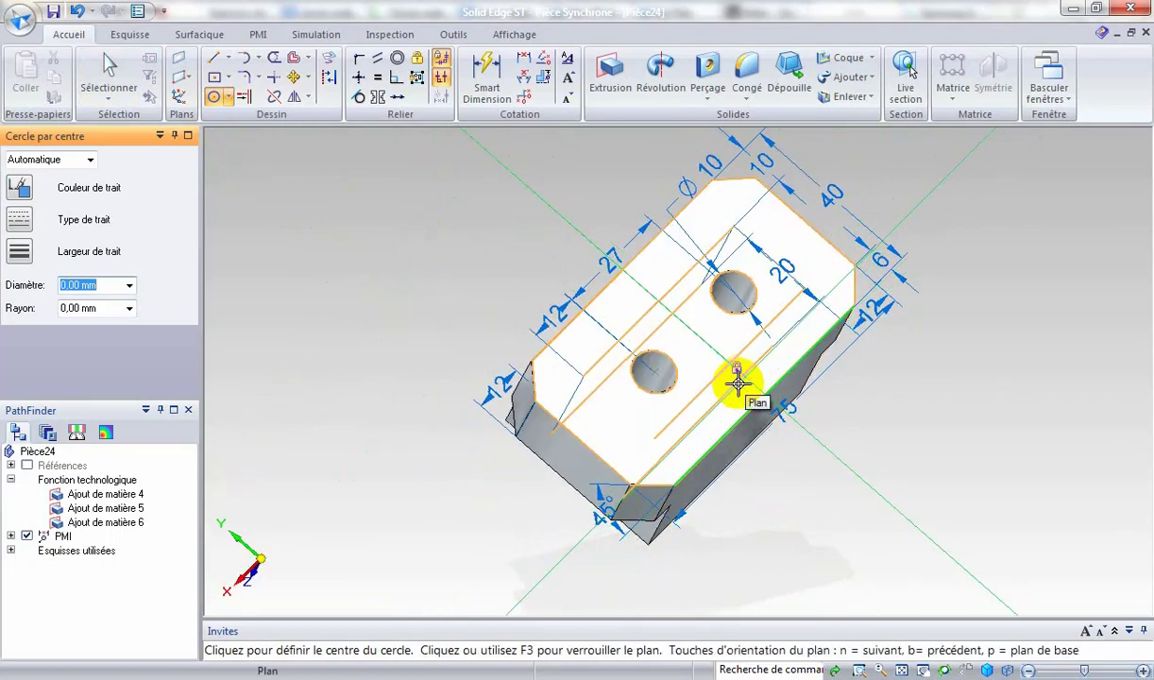
middle_click_drag(990, 438, 923, 461)
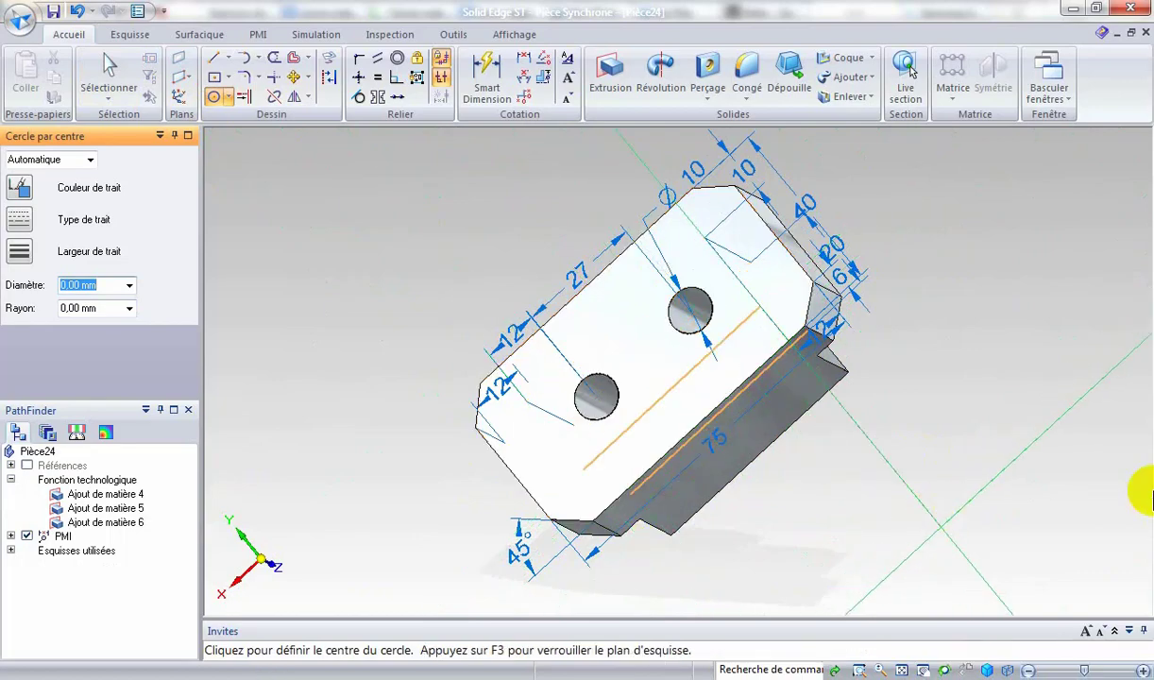
key("ctrl+h")
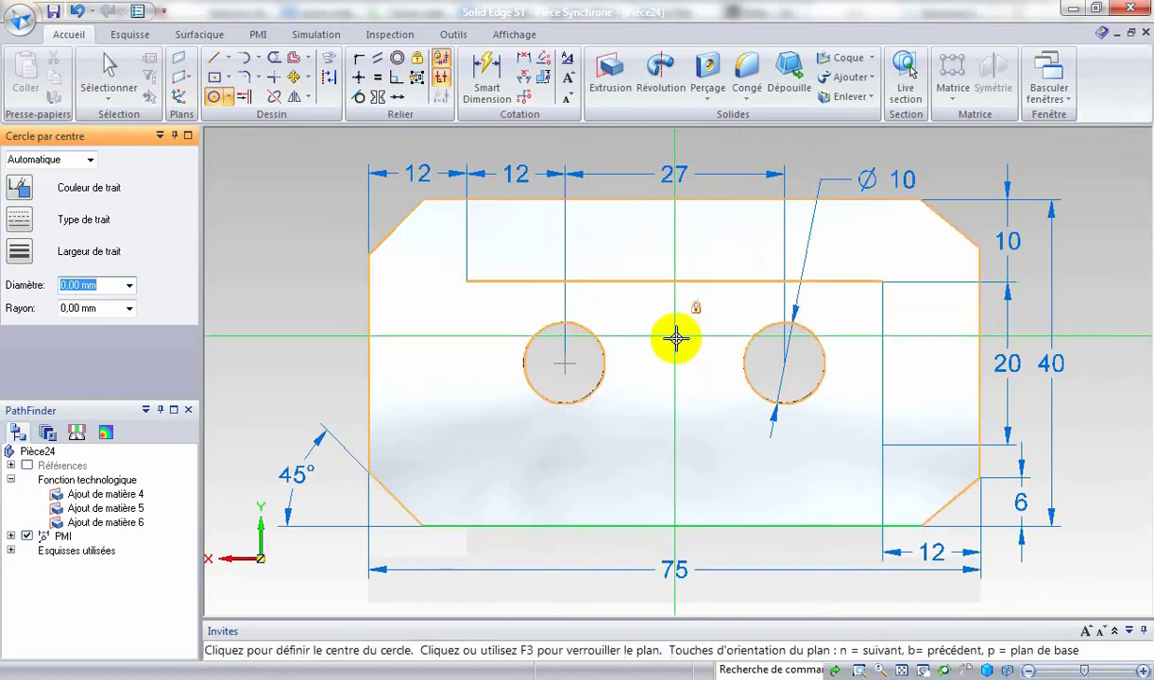
left_click(694, 306)
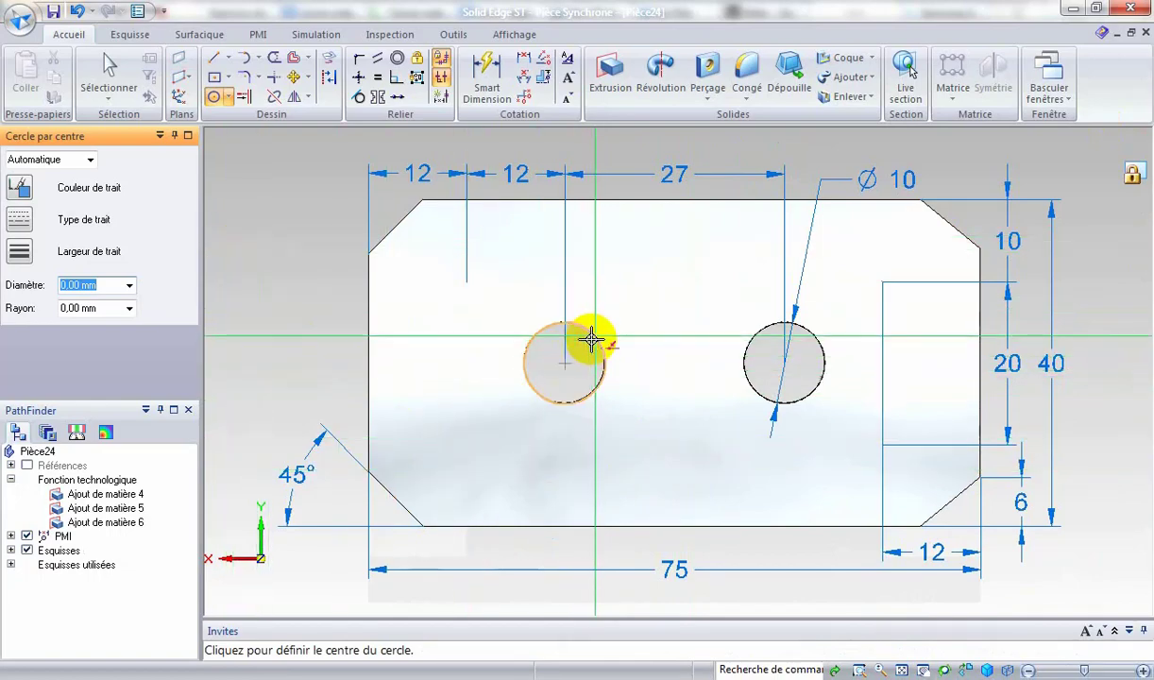
Draw a circle about 15.7 mm in diameter around the left hole and one about 15.2 mm around the right hole
left_click(563, 363)
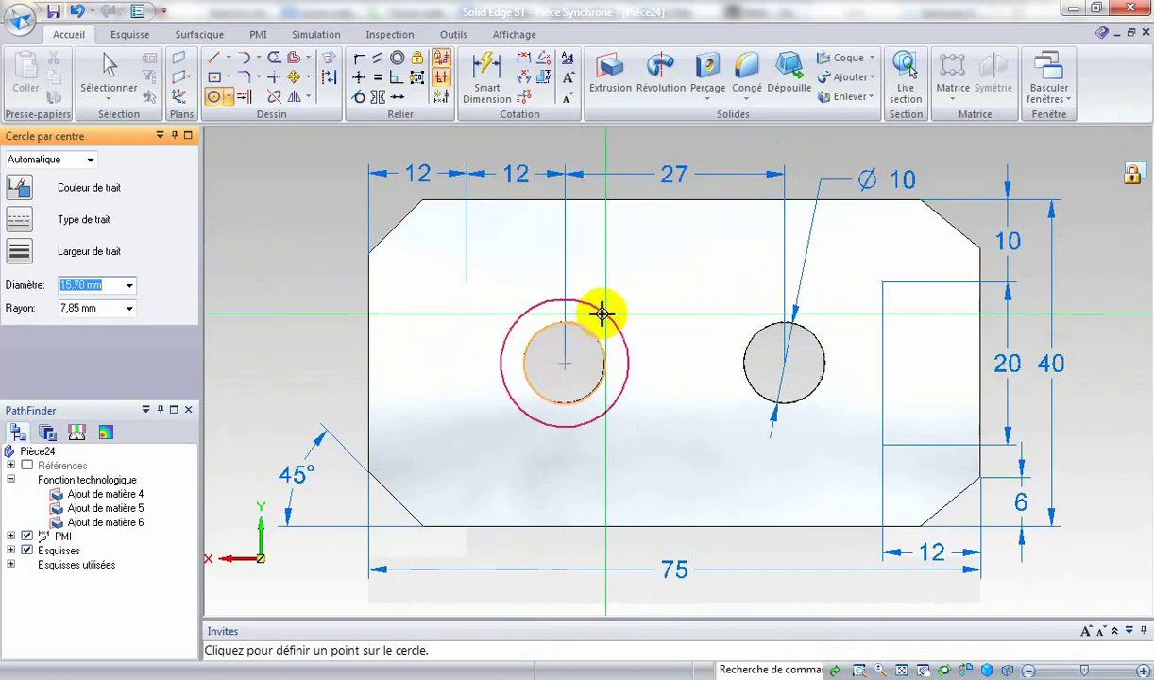
left_click(602, 313)
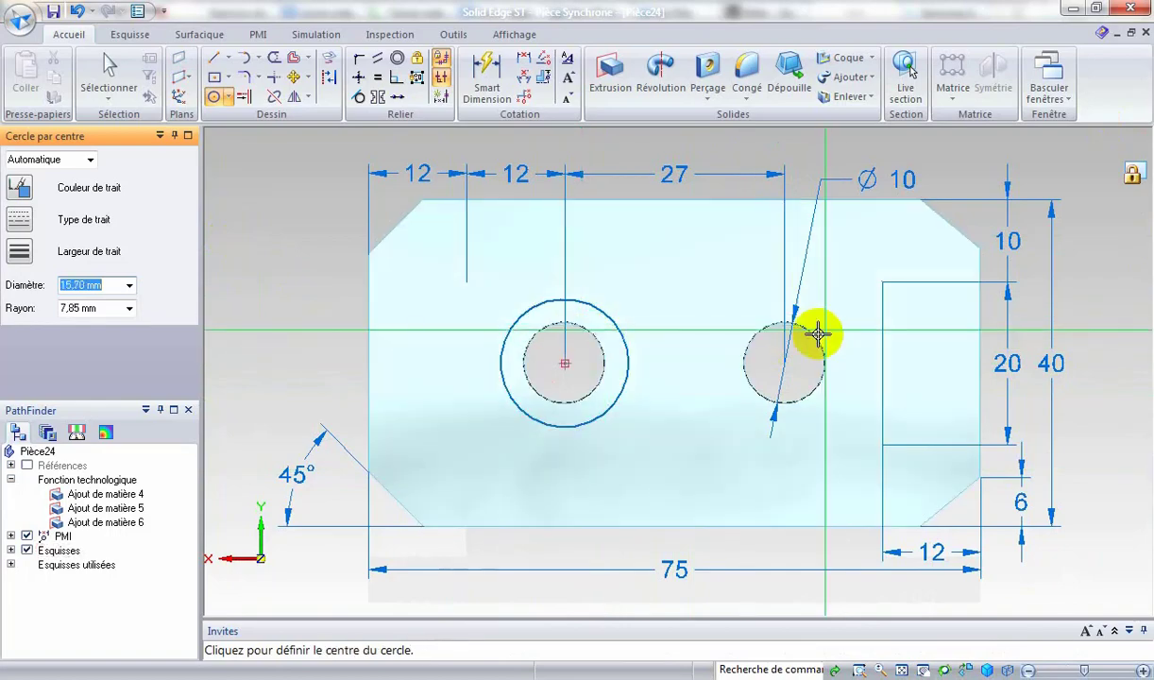
left_click(787, 360)
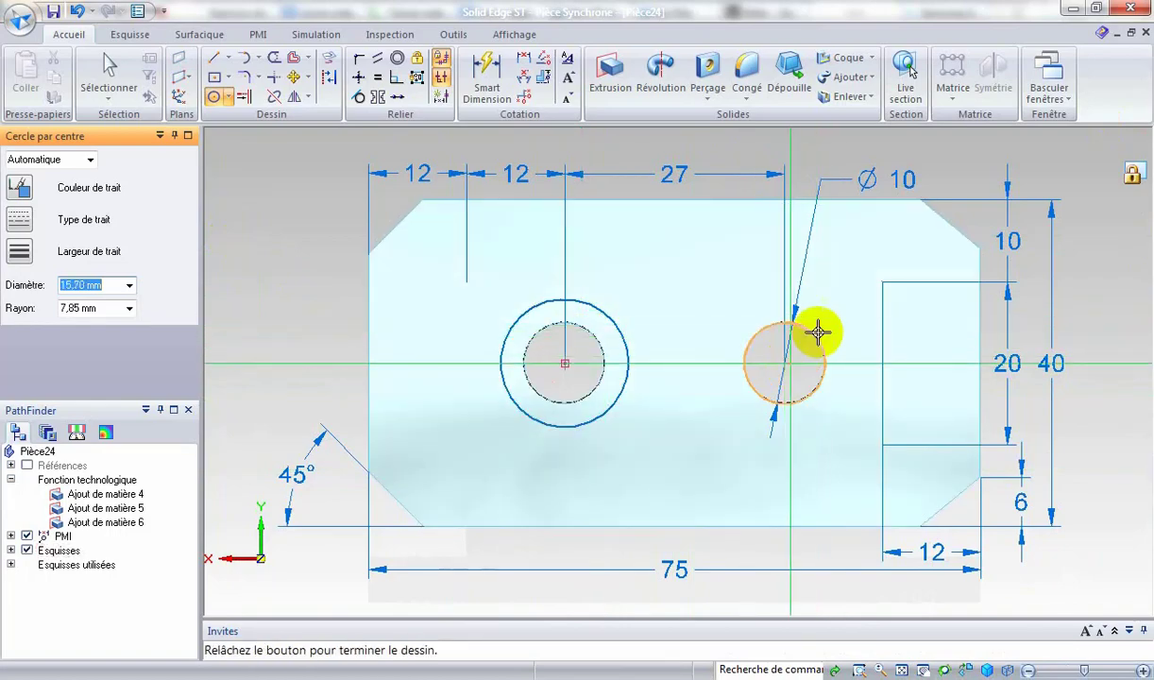
left_click(825, 311)
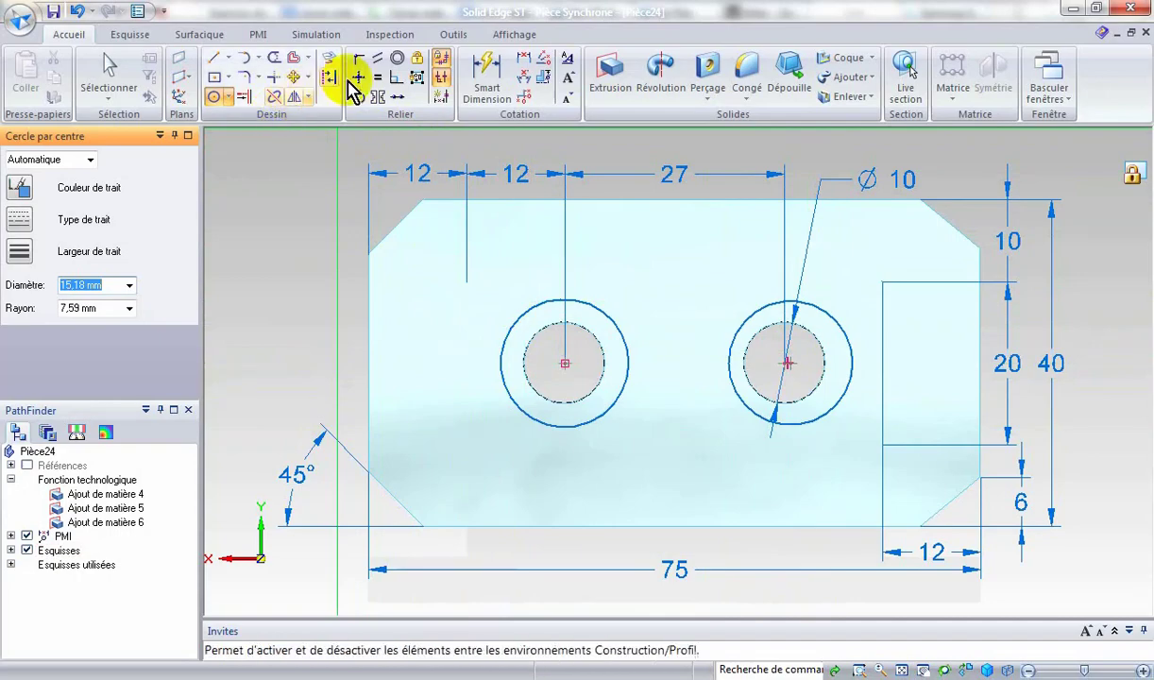
Apply an equal relation between the two large circles around the holes
left_click(377, 79)
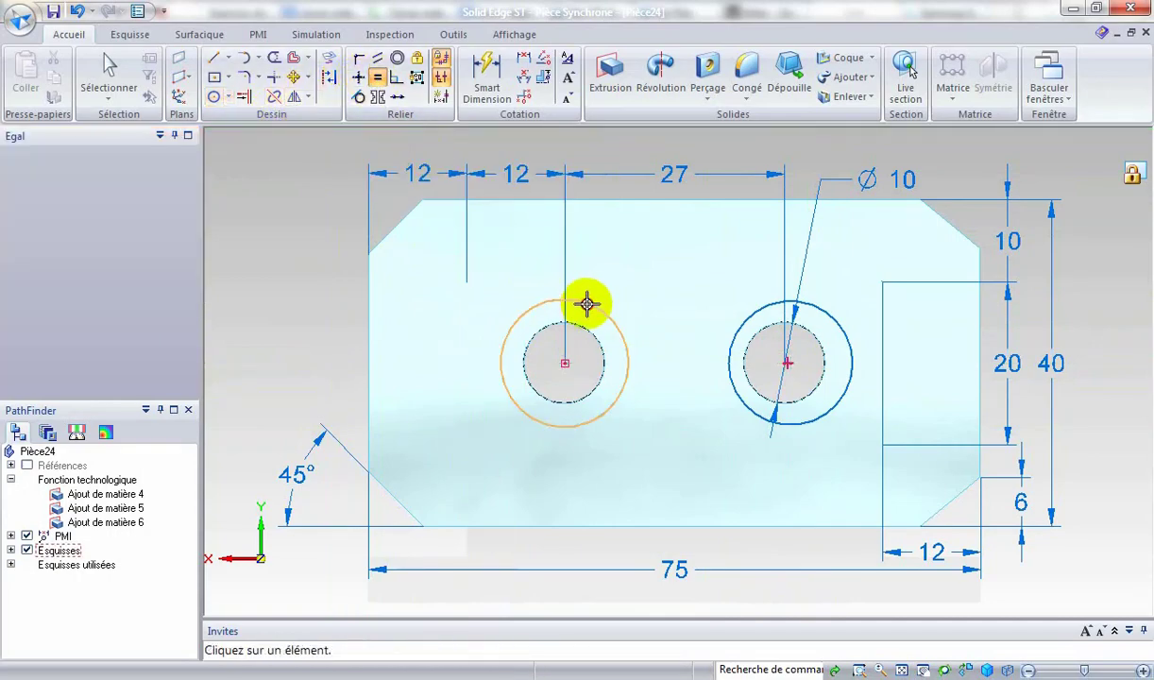
left_click(587, 304)
left_click(760, 307)
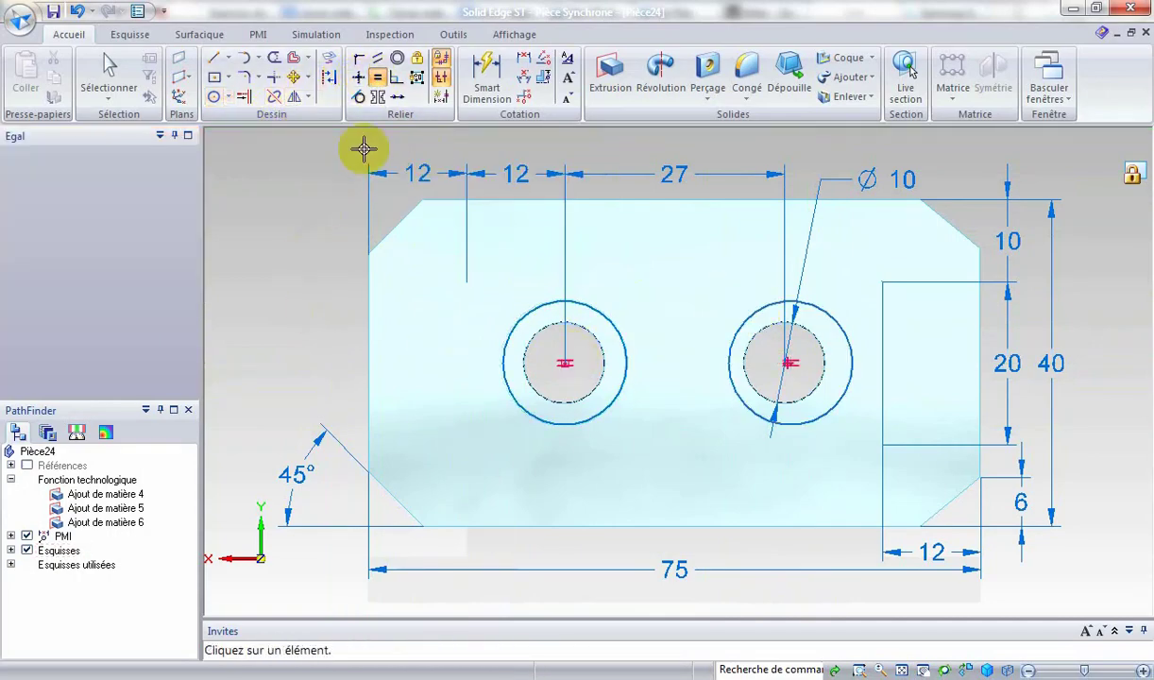
Dimension the left large circle's diameter and set it to 16 mm
left_click(485, 74)
left_click(499, 345)
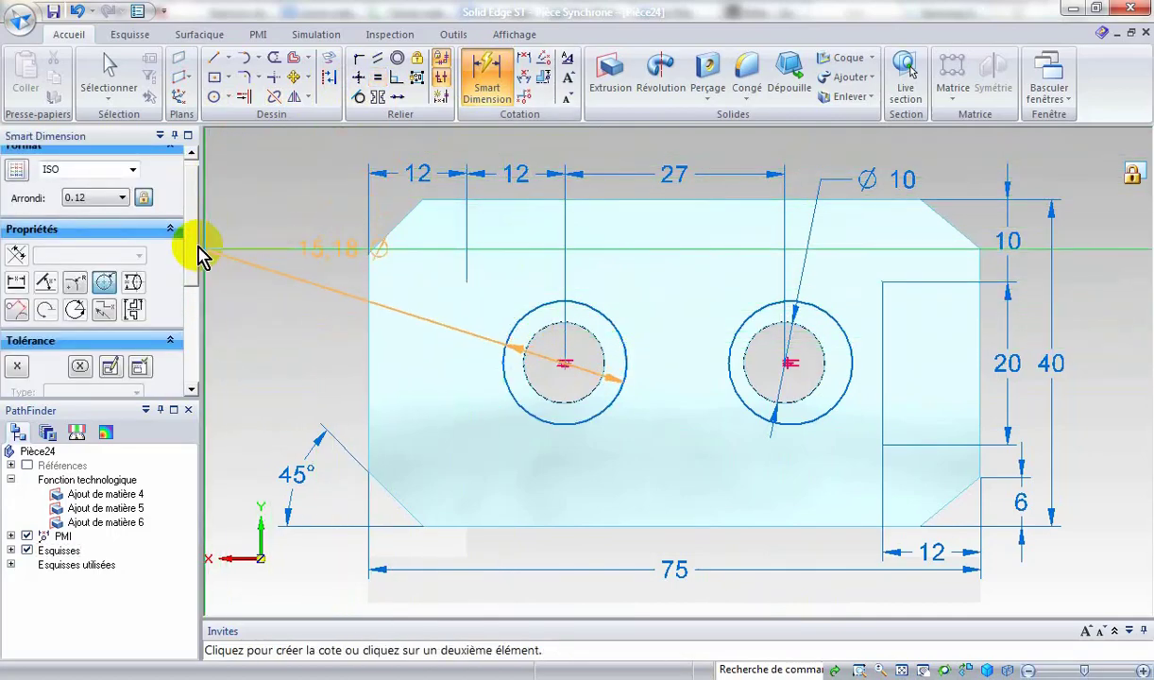
left_click(233, 234)
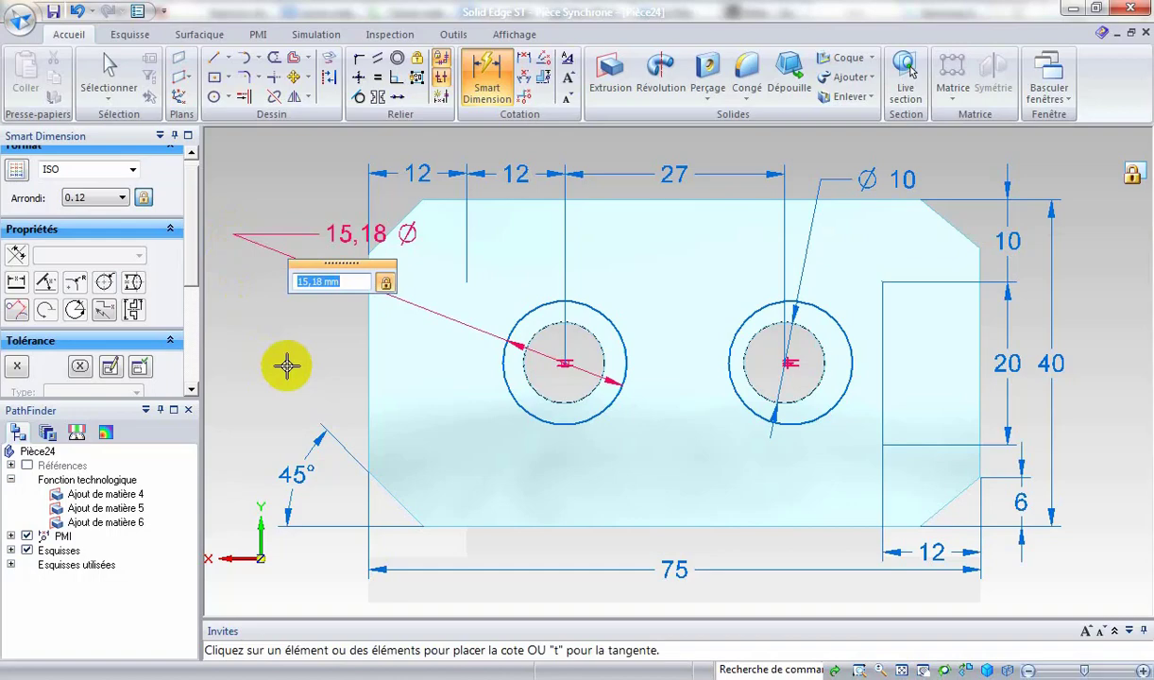
key("Return")
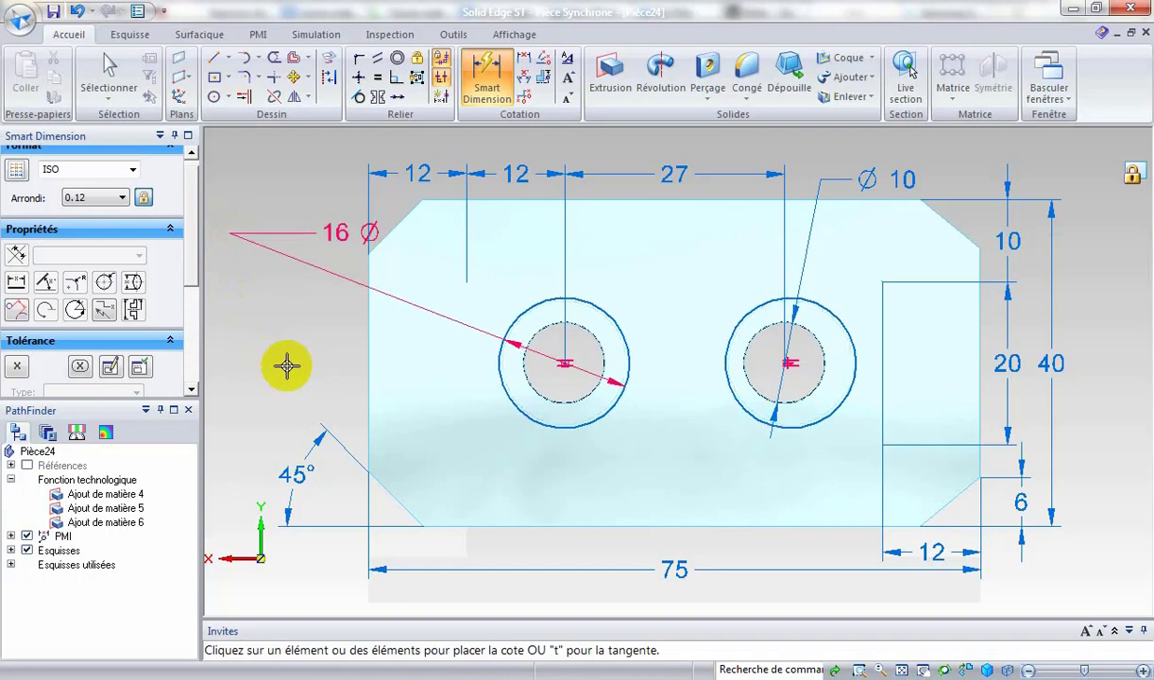
Make the right large circle concentric with the 10 mm hole inside it
left_click(396, 59)
left_click(396, 59)
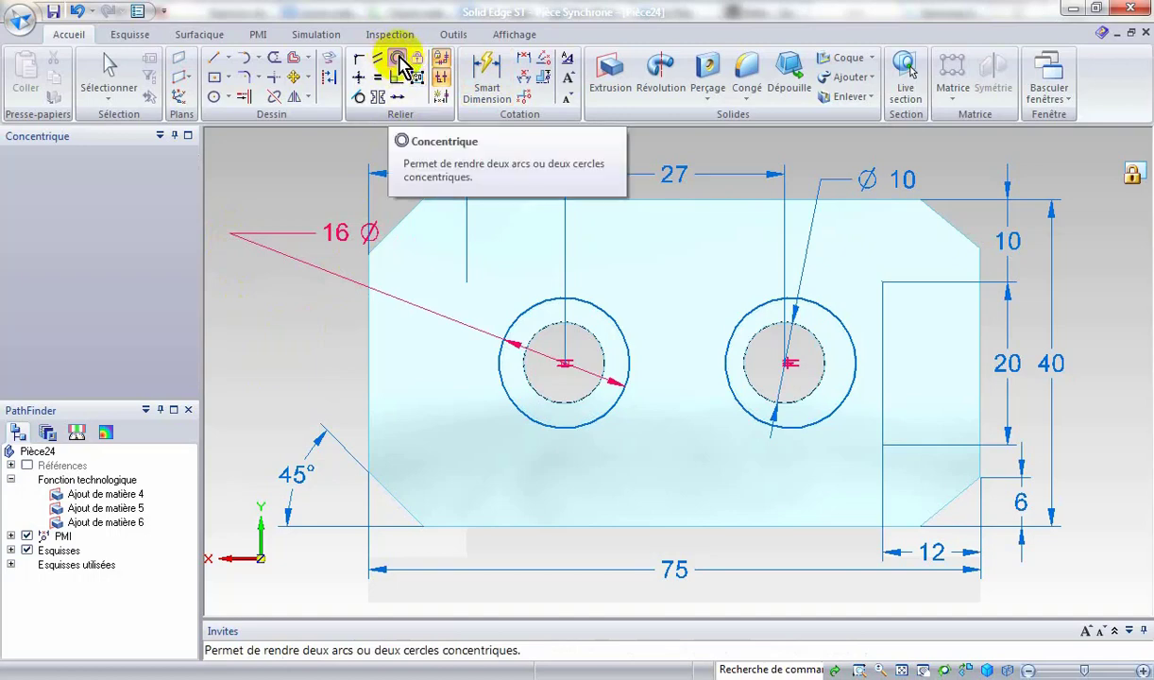
left_click(817, 325)
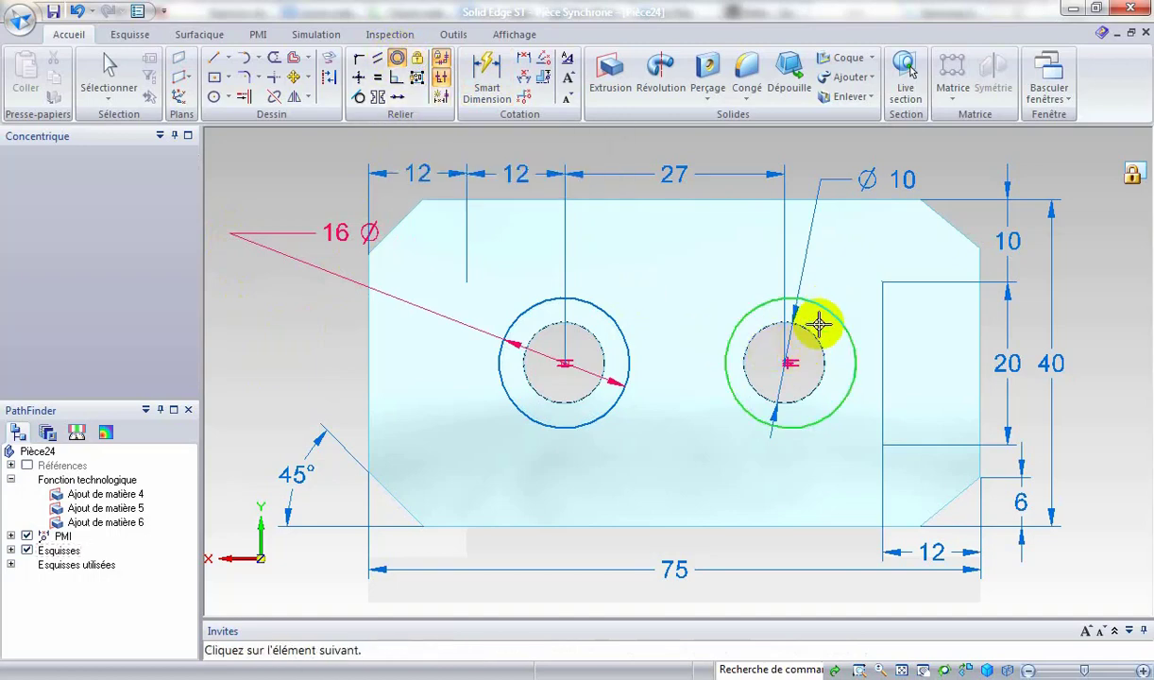
left_click(768, 328)
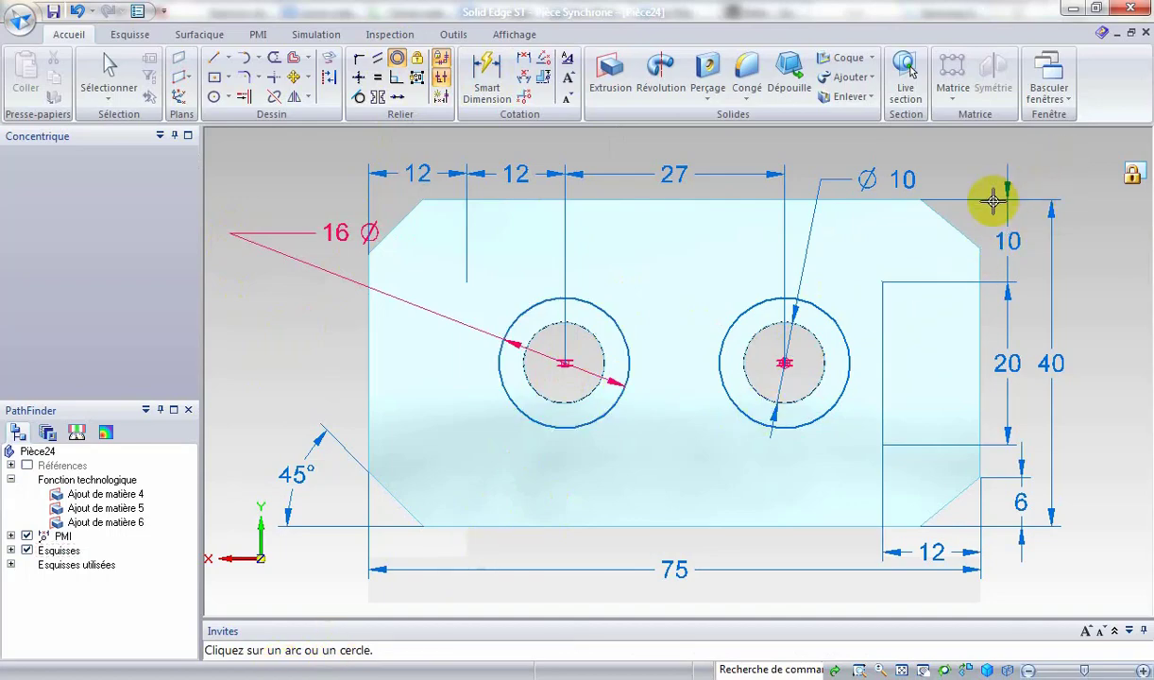
Cut both 16 mm circles 10 mm deep into the base face with Extrude set to remove material, counterboring the holes
key("ctrl+i")
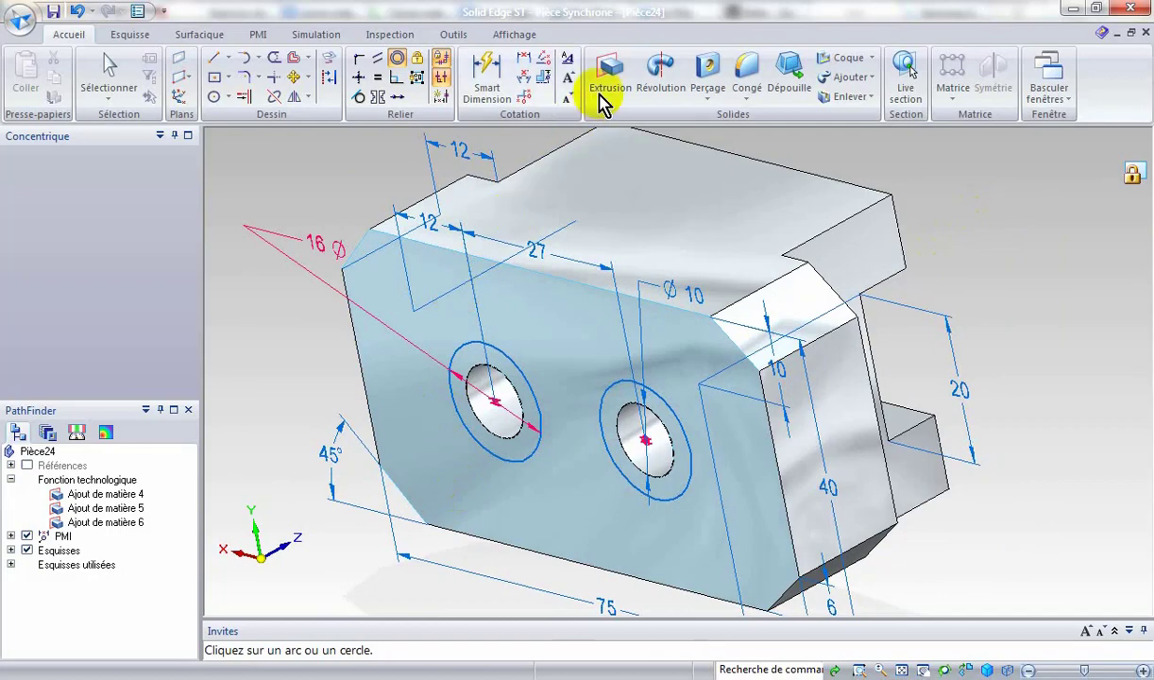
left_click(604, 99)
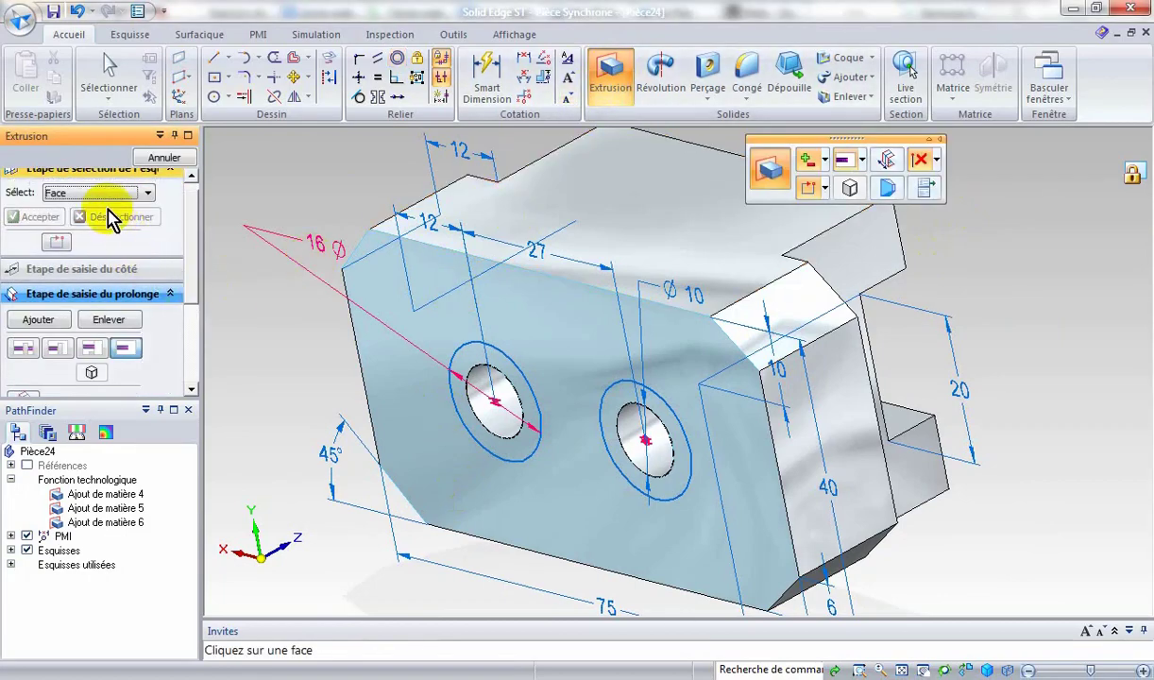
left_click(107, 200)
left_click(106, 222)
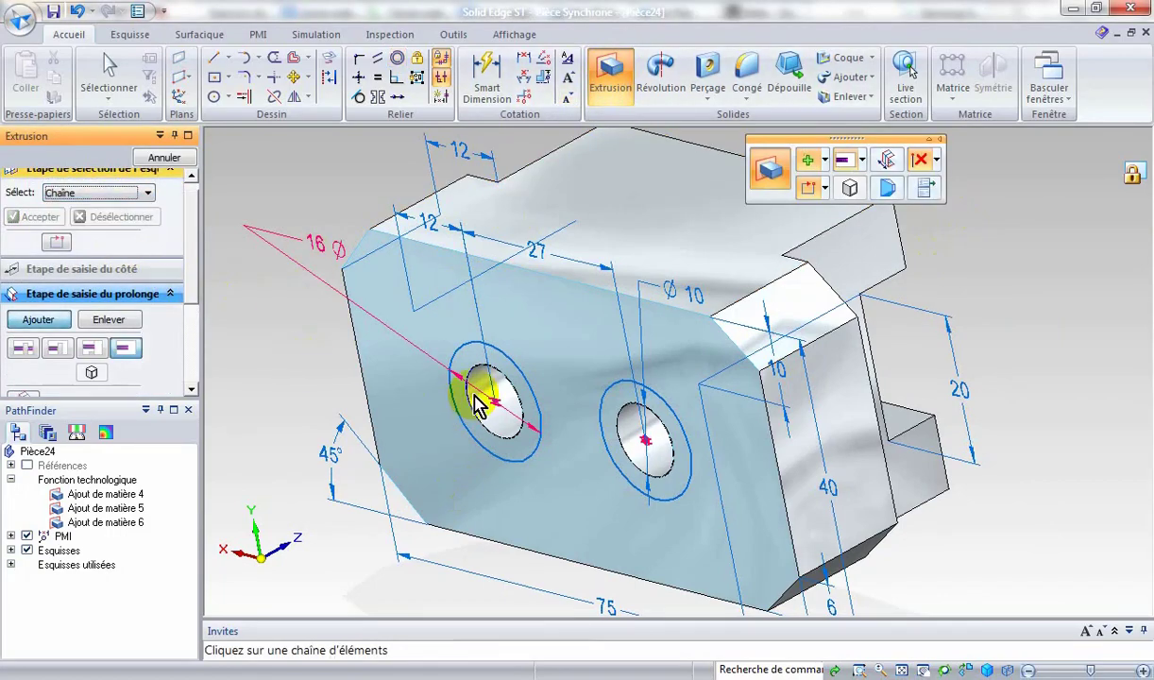
left_click(513, 364)
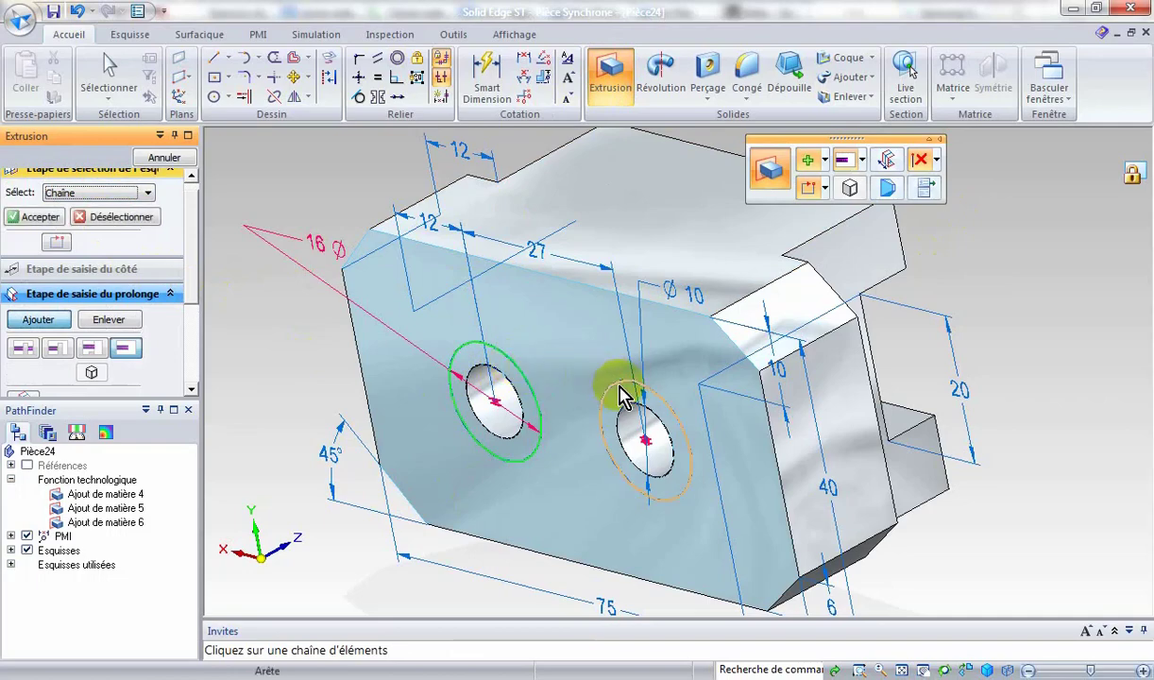
right_click(598, 343)
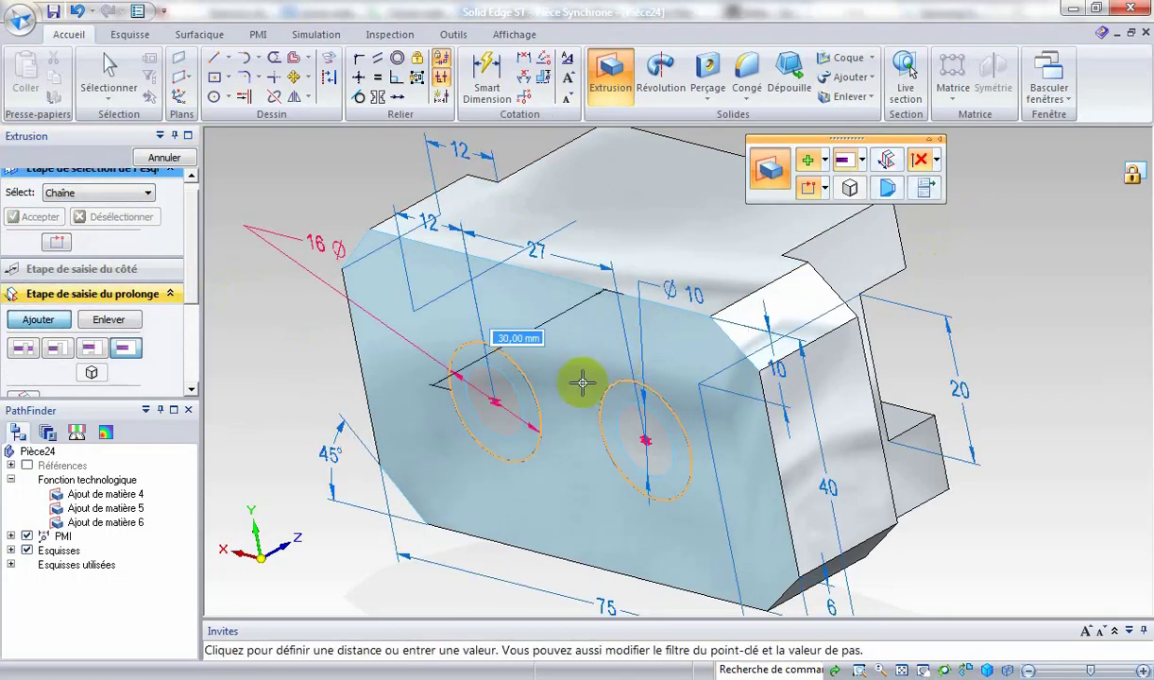
left_click(112, 322)
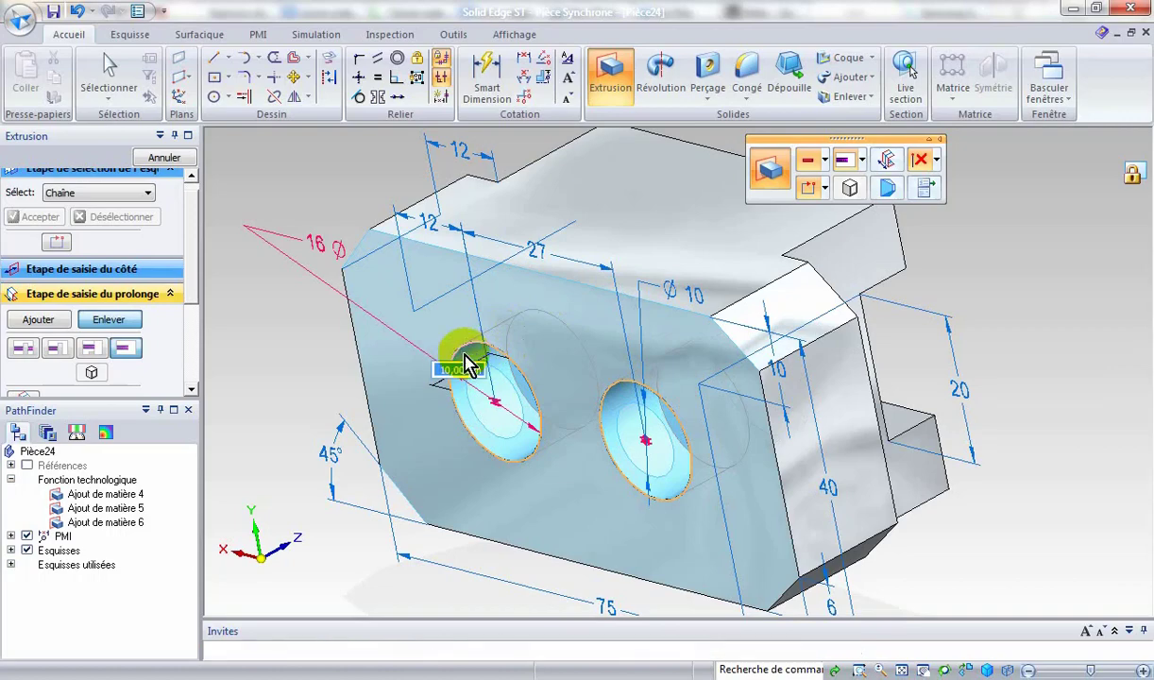
left_click(464, 353)
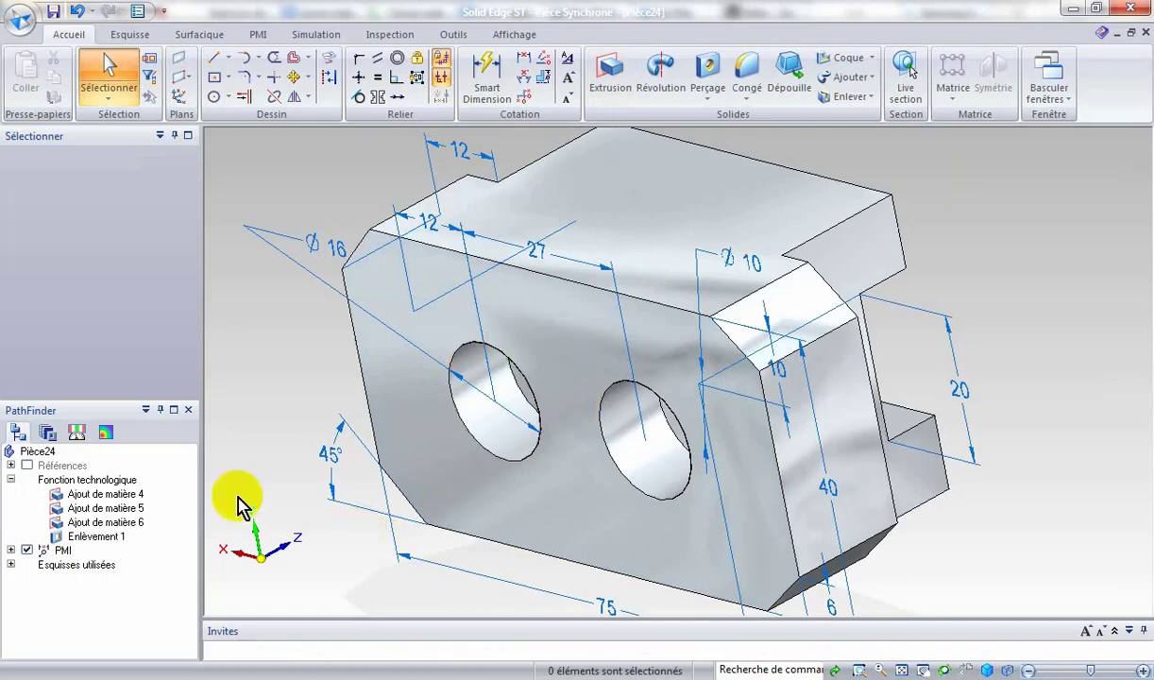
key("ctrl+f")
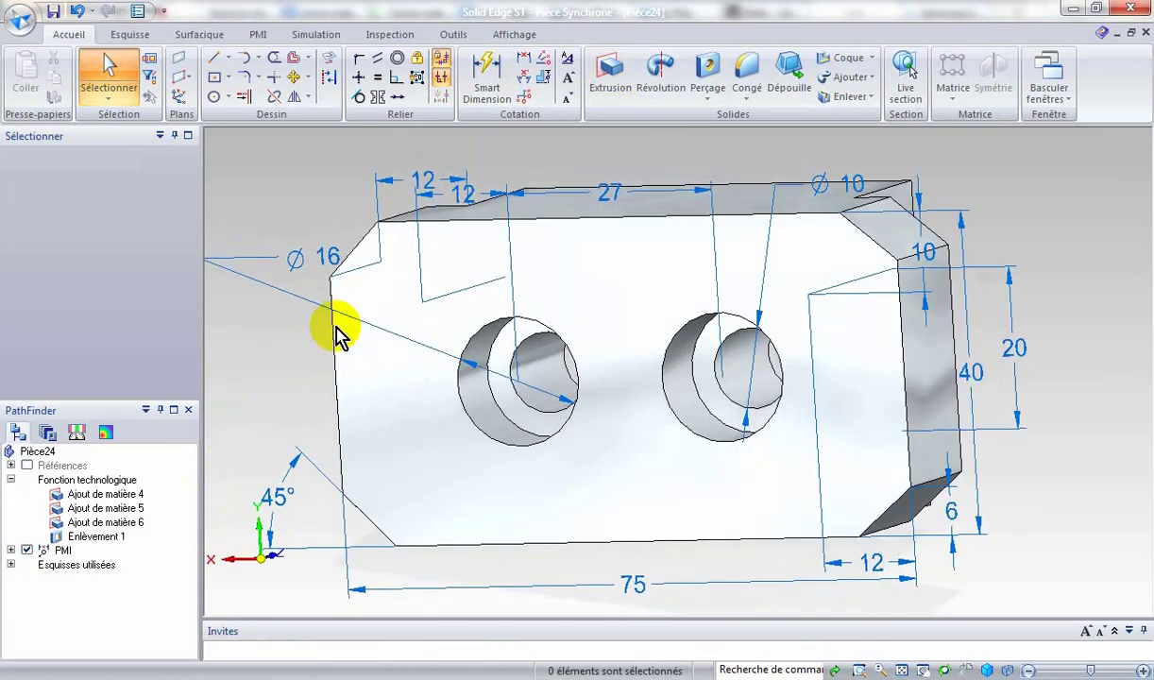
mouse_move(322, 343)
middle_mouse_down()
mouse_move(240, 394)
mouse_move(180, 412)
mouse_move(368, 402)
mouse_move(288, 347)
mouse_move(308, 360)
middle_mouse_up()
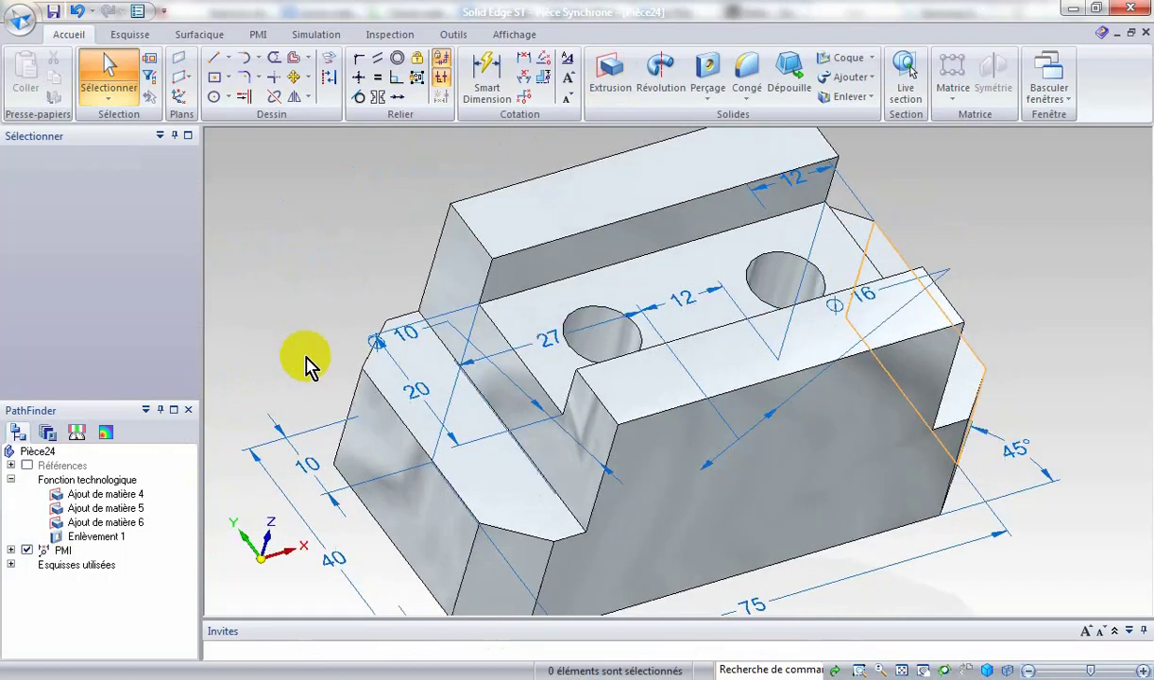
left_click(903, 671)
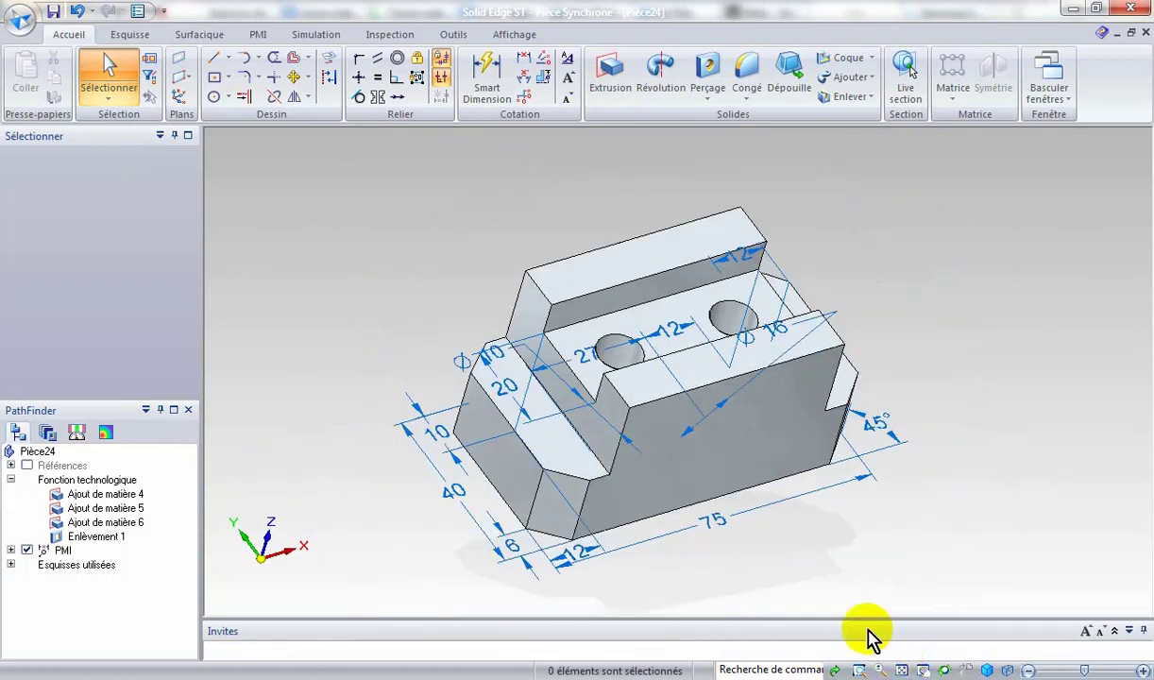